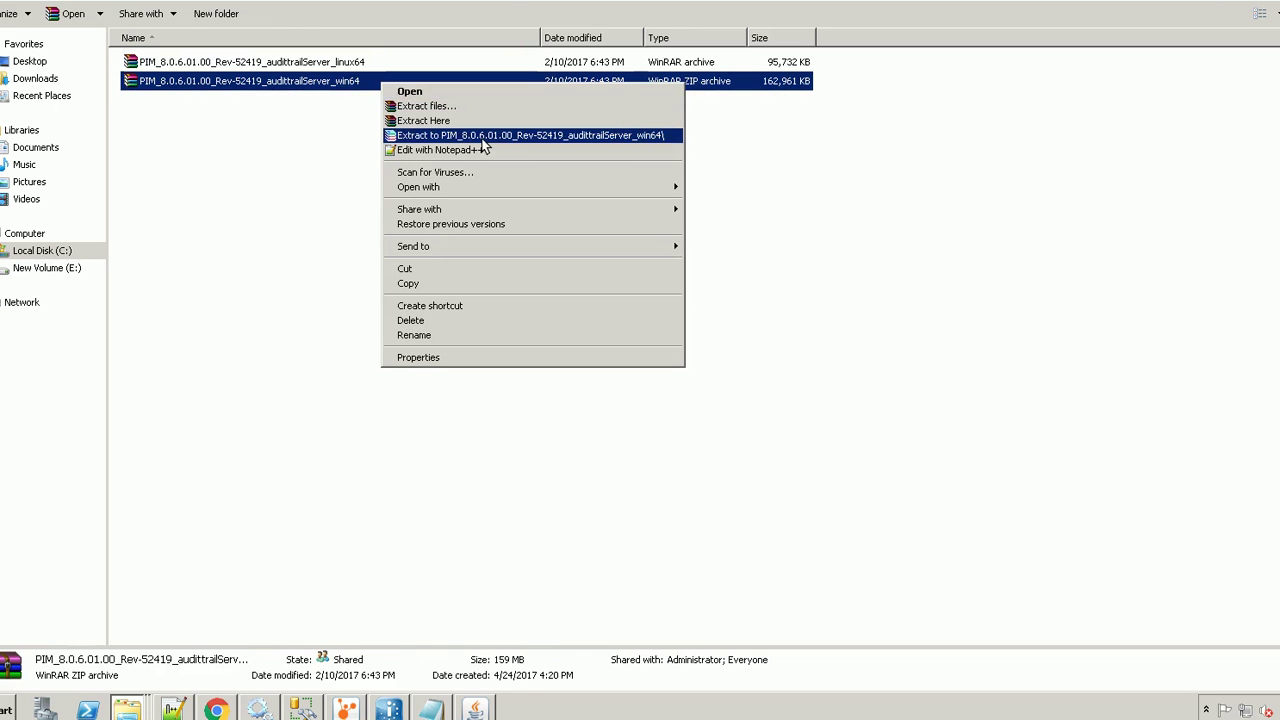
Extract the PIM_8.0.6.01.00 audittrailServer win64 archive into E:\PIM80601
left_click(461, 106)
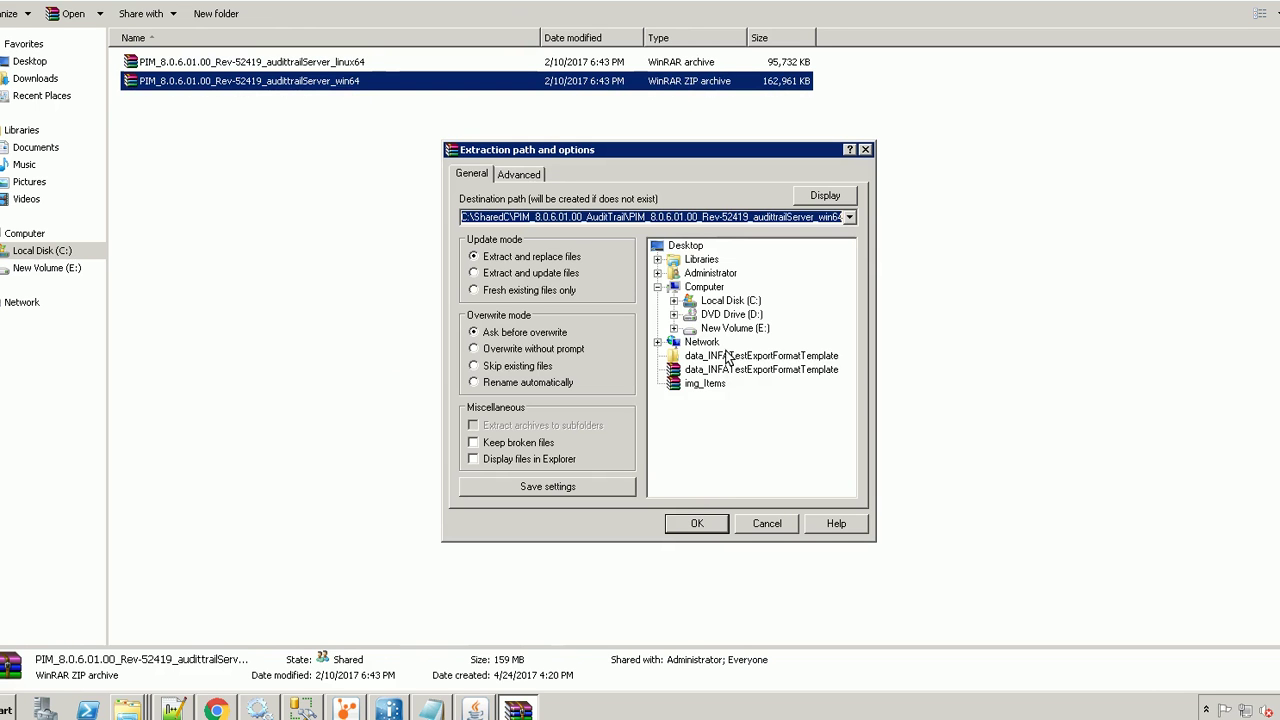
left_click(673, 328)
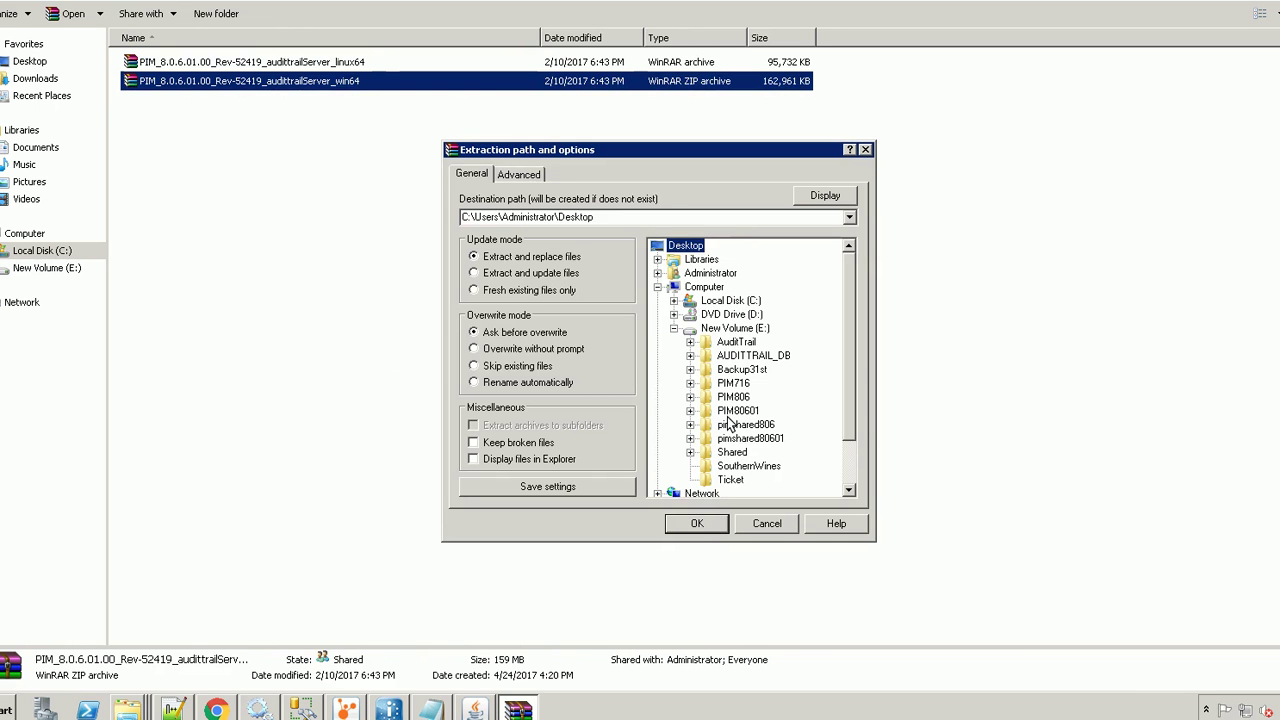
left_click(735, 411)
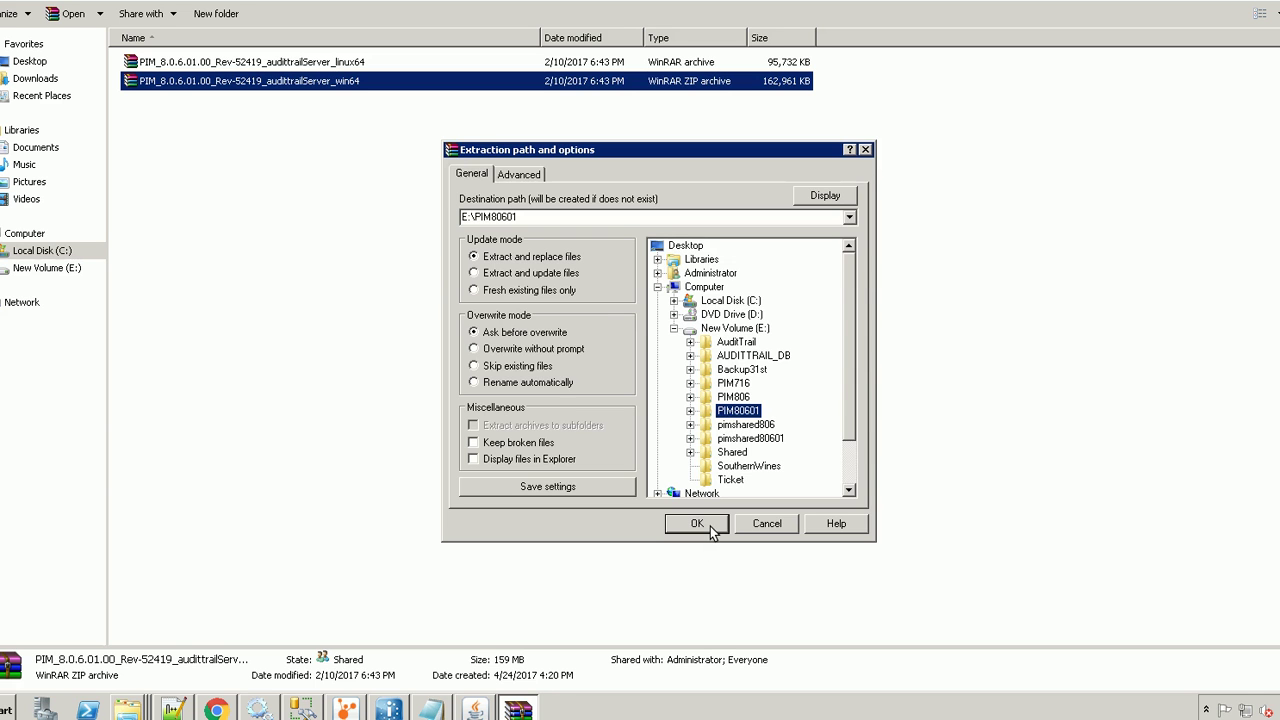
left_click(697, 524)
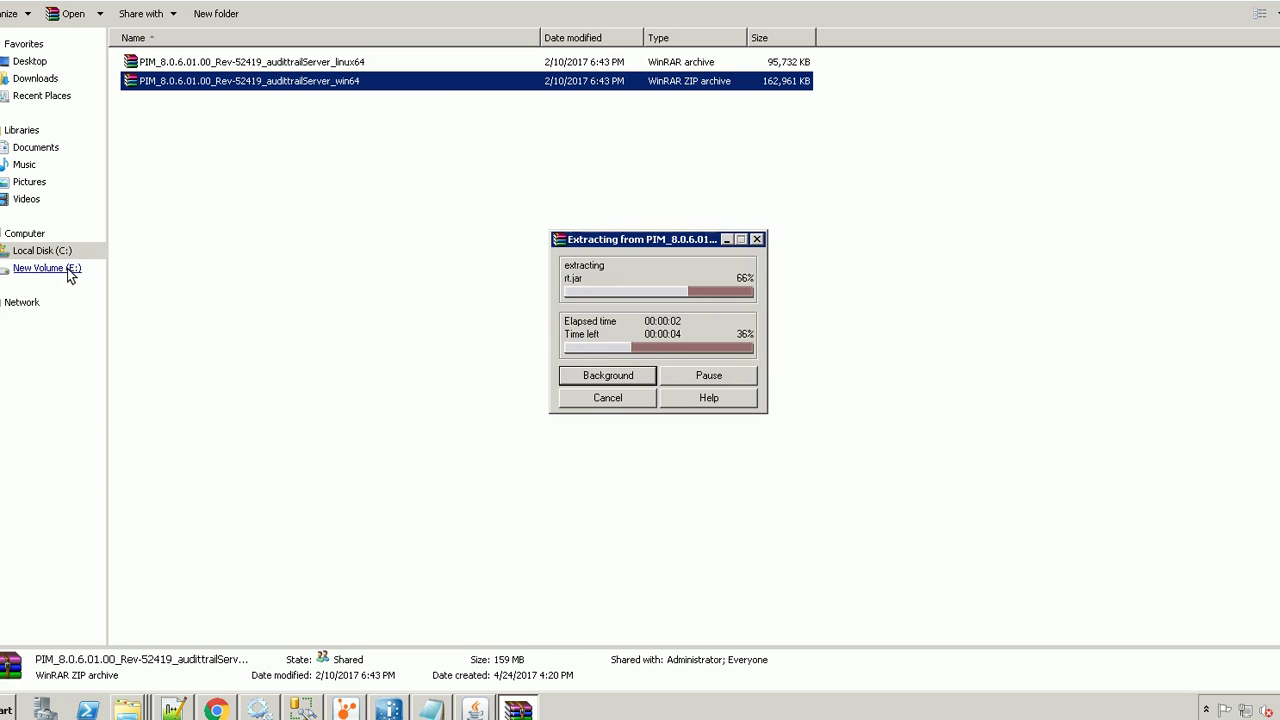
Browse to E:\PIM80601\atserver\configuration\audittrailserver
left_click(70, 272)
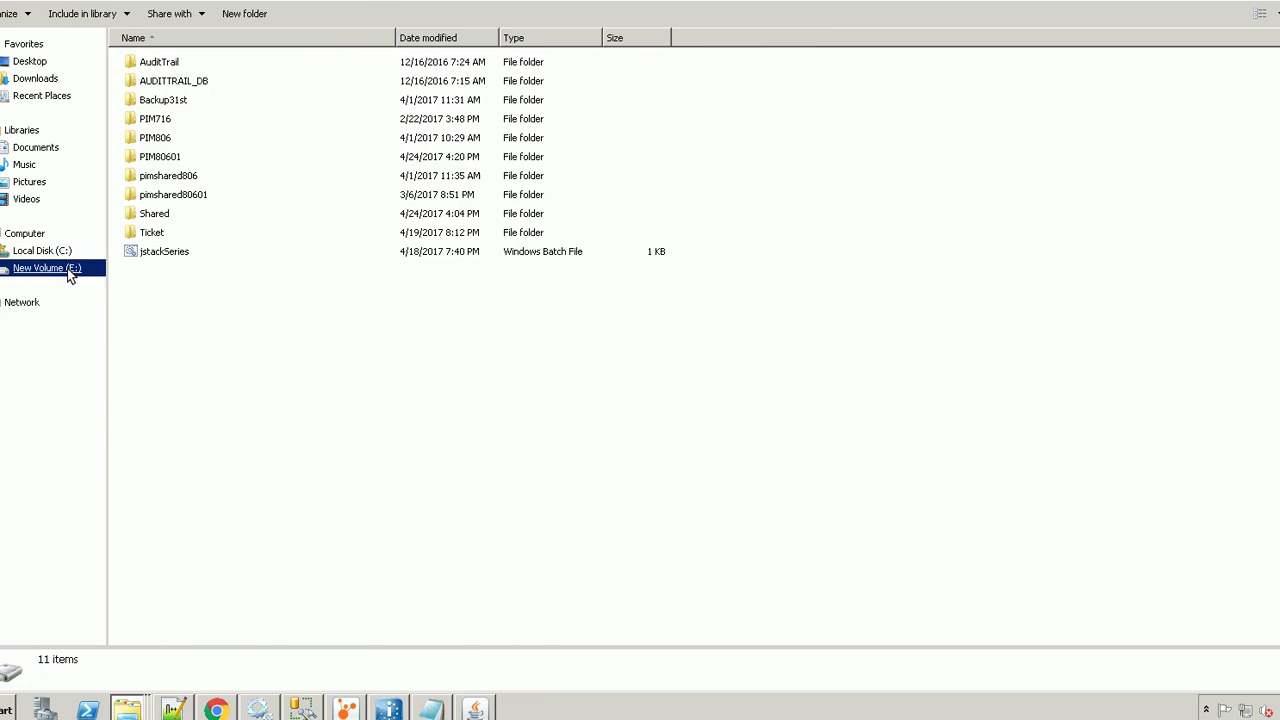
double_click(197, 160)
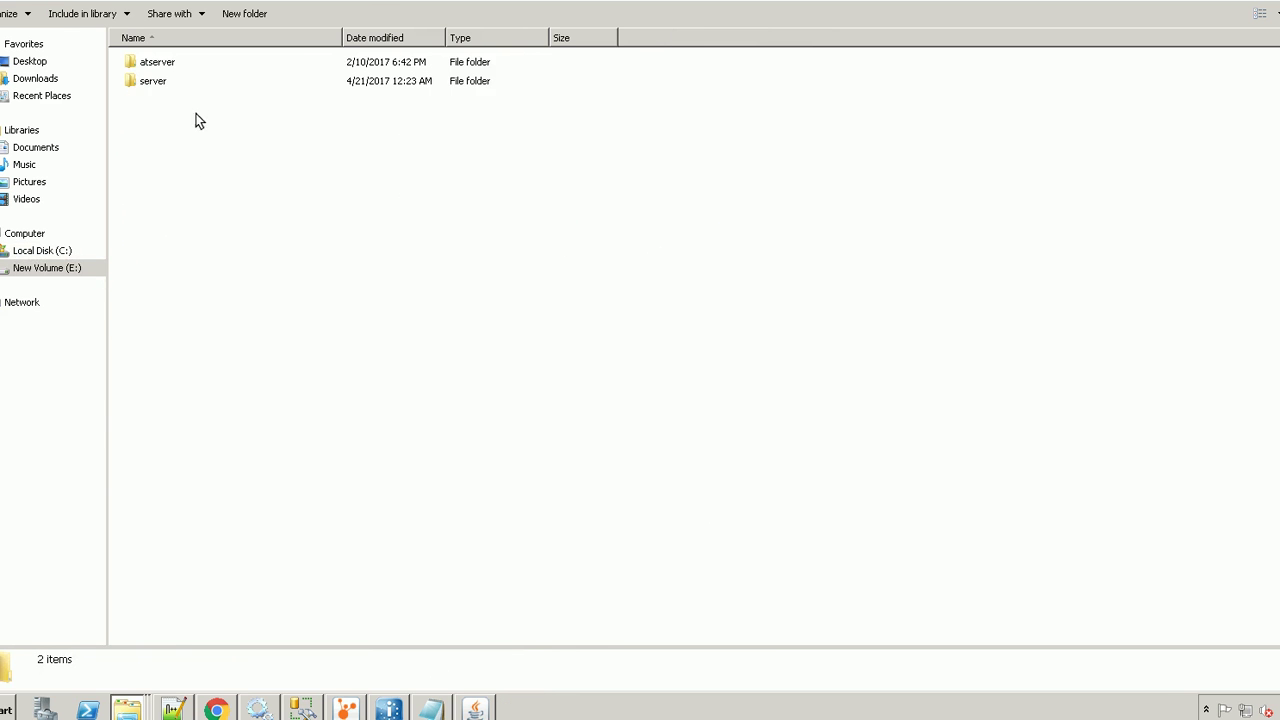
left_click(193, 62)
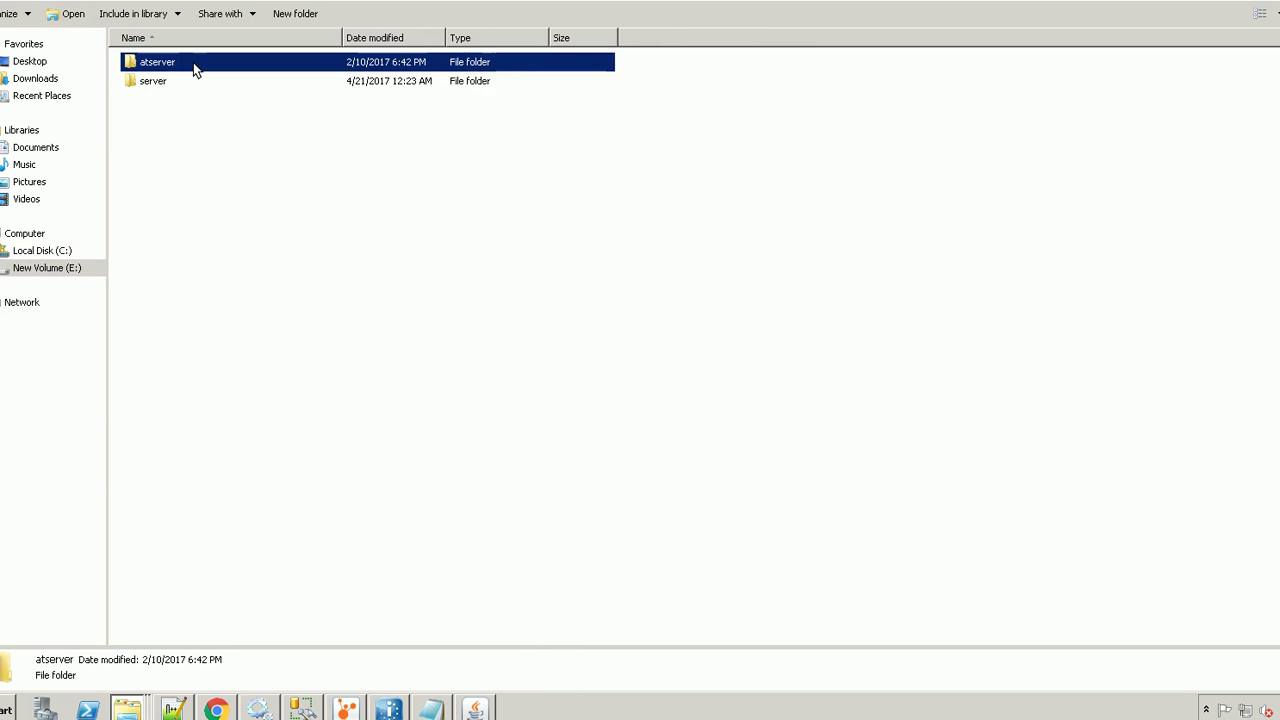
double_click(193, 63)
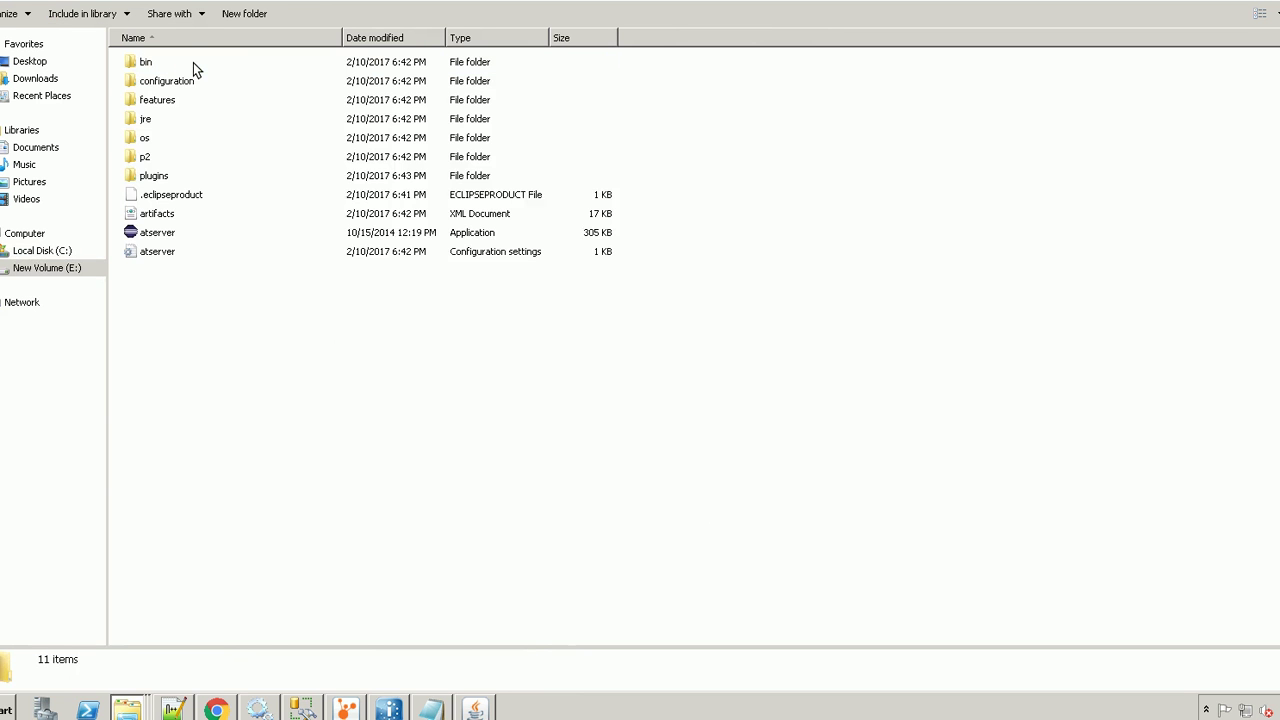
double_click(208, 83)
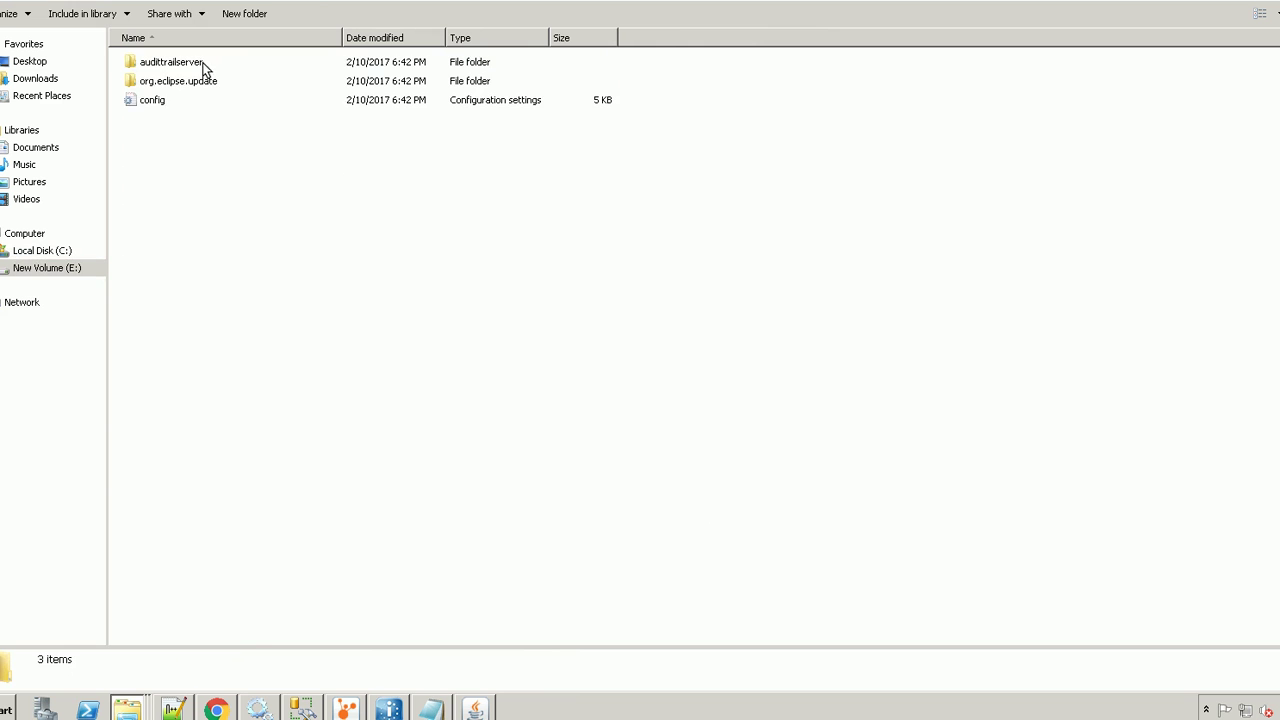
double_click(203, 62)
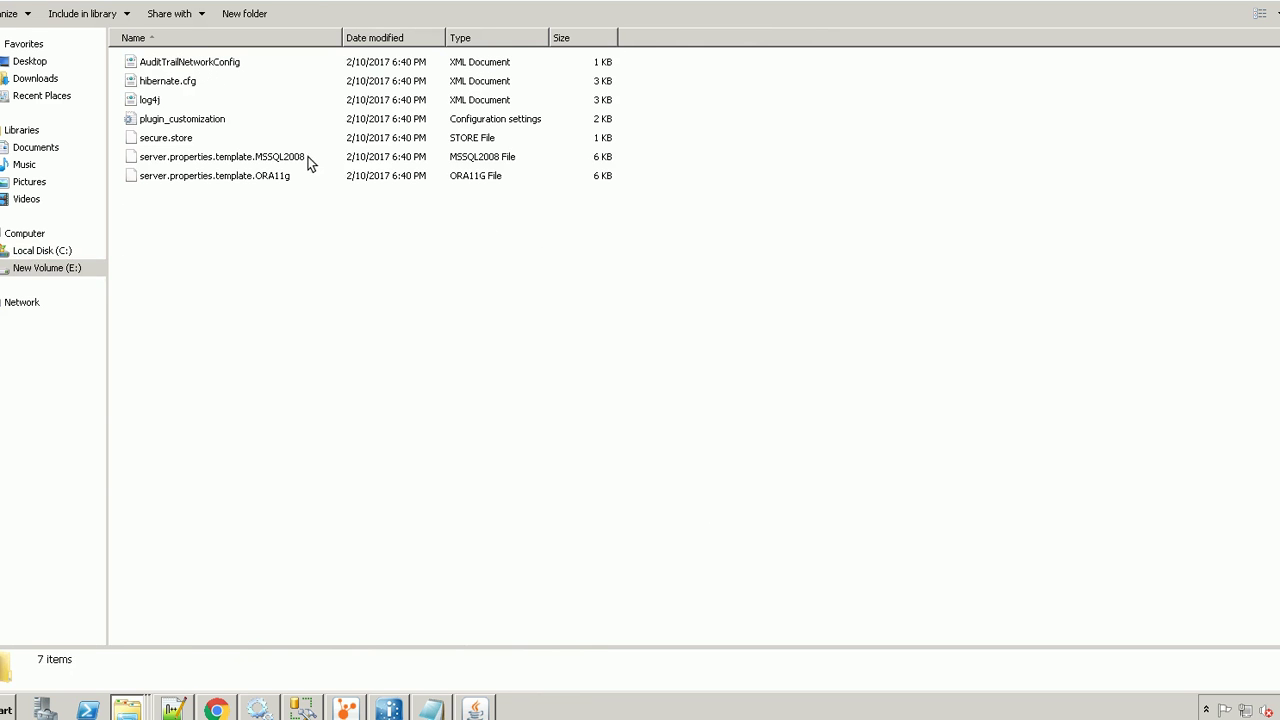
Rename server.properties.template.MSSQL2008 to server.properties, accepting the extension change
left_click(309, 160)
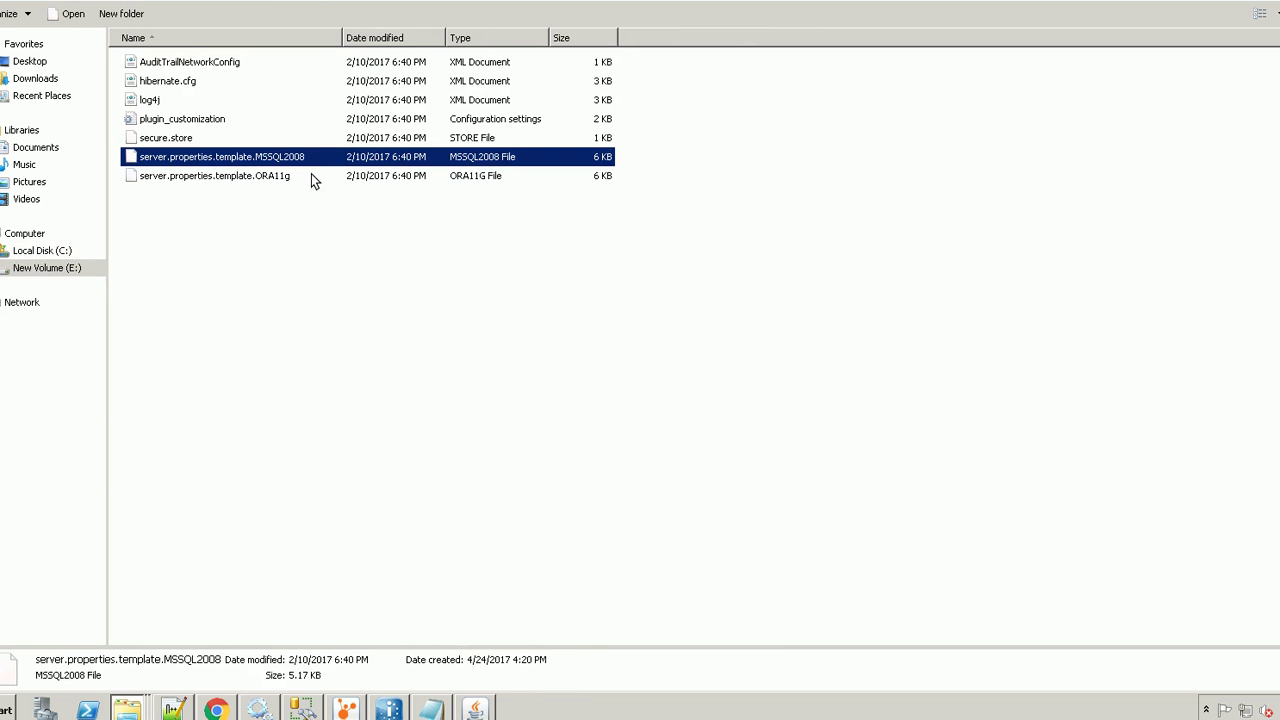
left_click(311, 177)
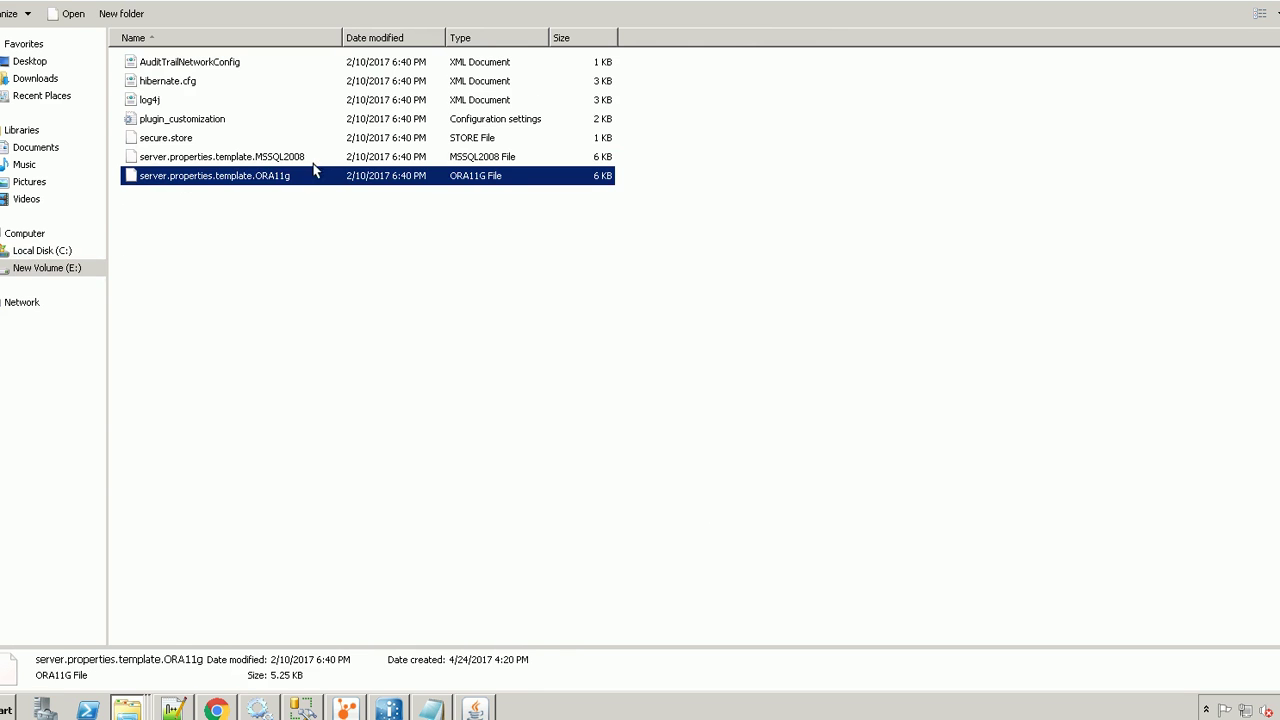
left_click(313, 160)
right_click(313, 160)
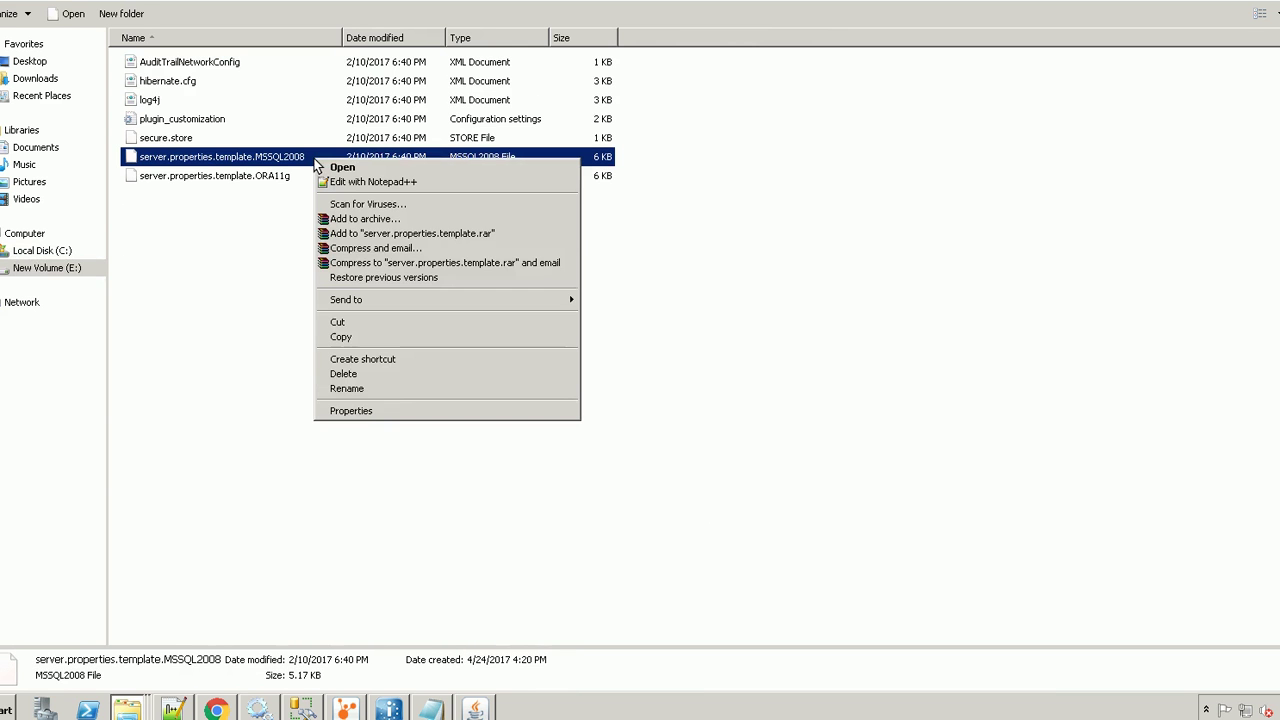
left_click(398, 389)
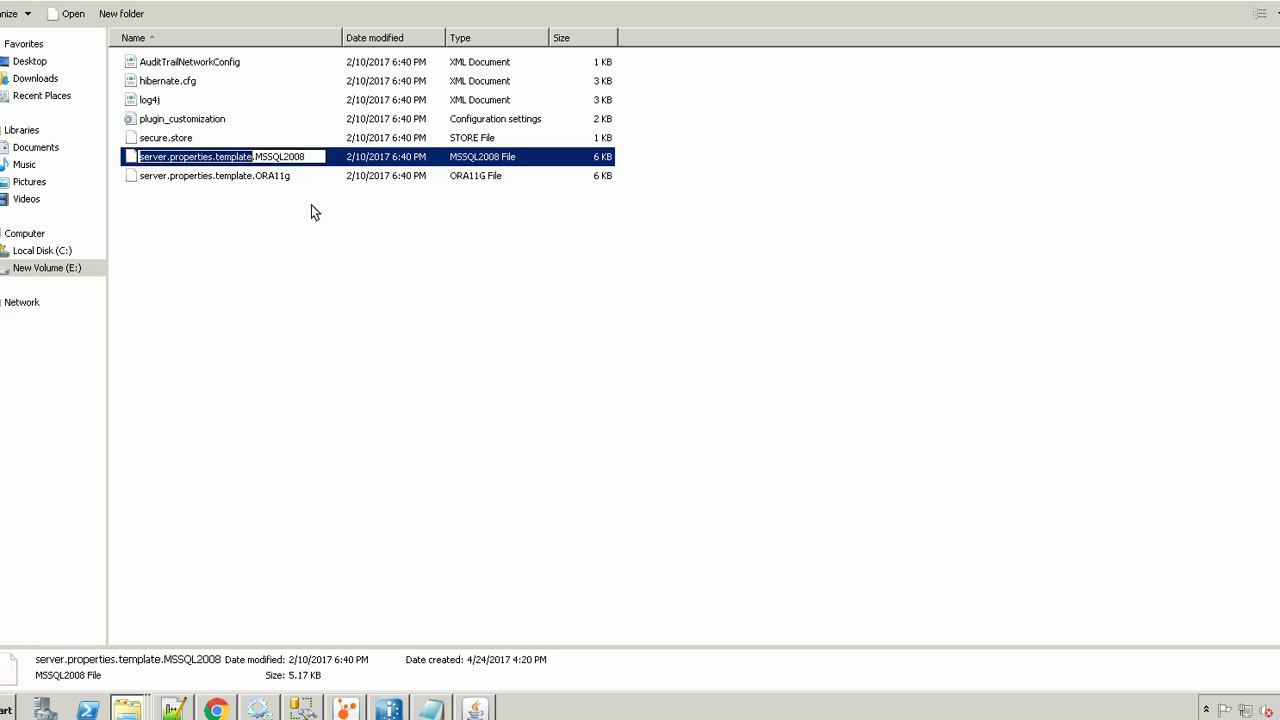
left_click_drag(308, 158, 212, 160)
key("BackSpace")
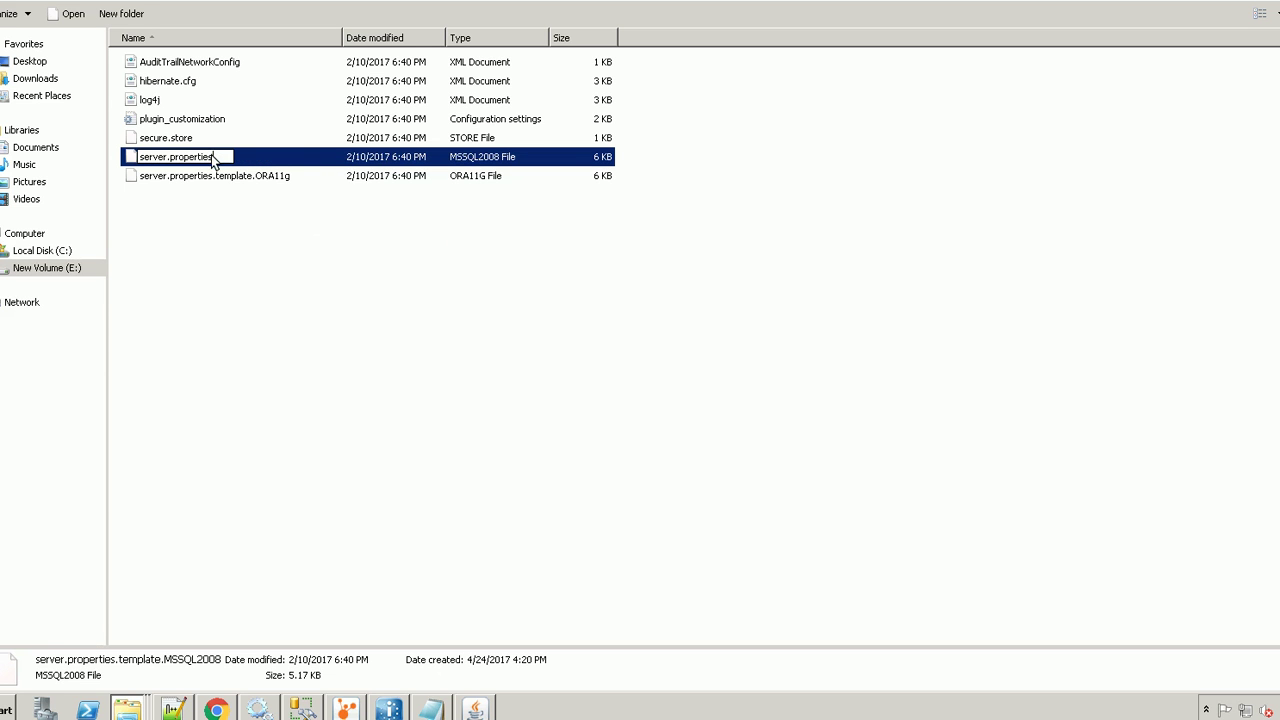
key("Return")
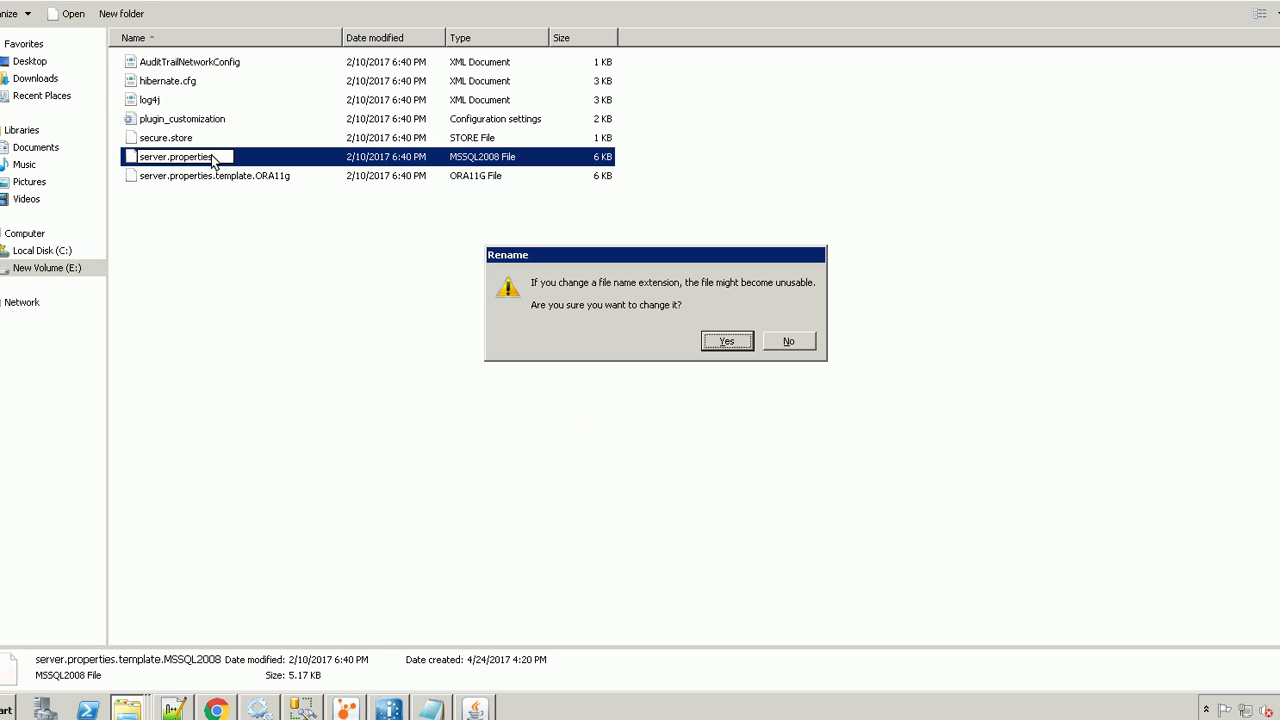
left_click(728, 340)
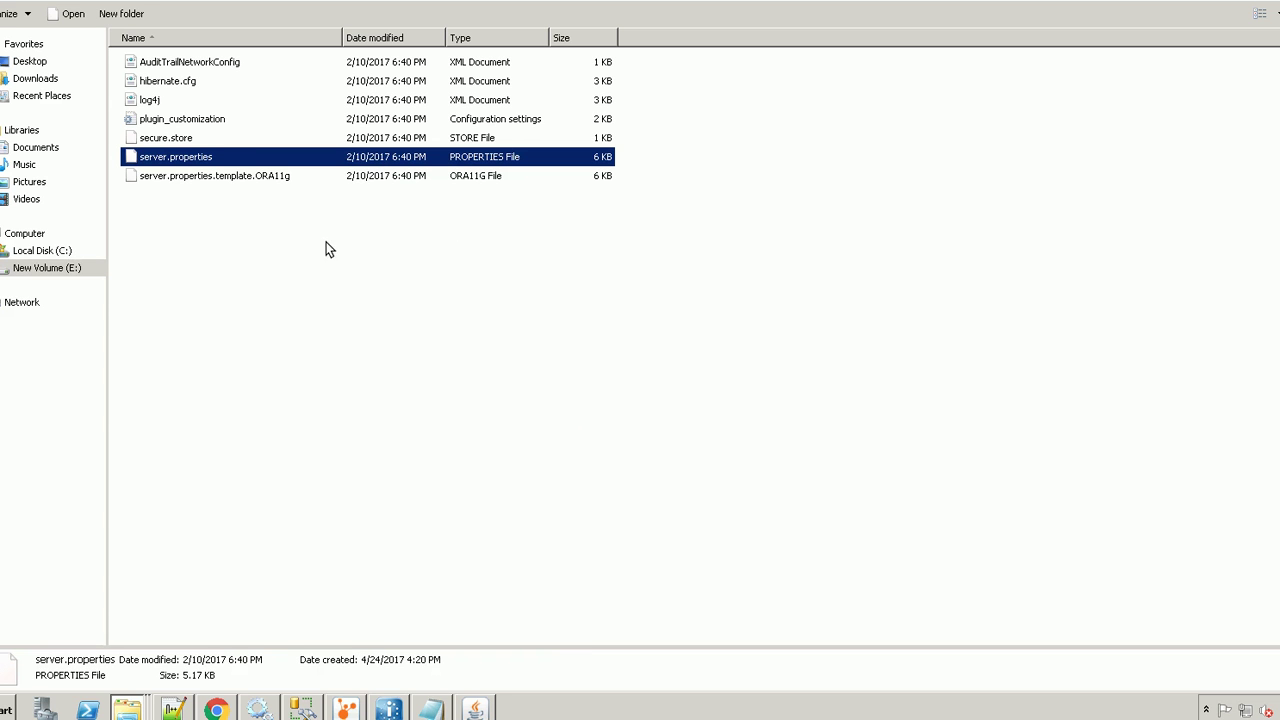
right_click(272, 158)
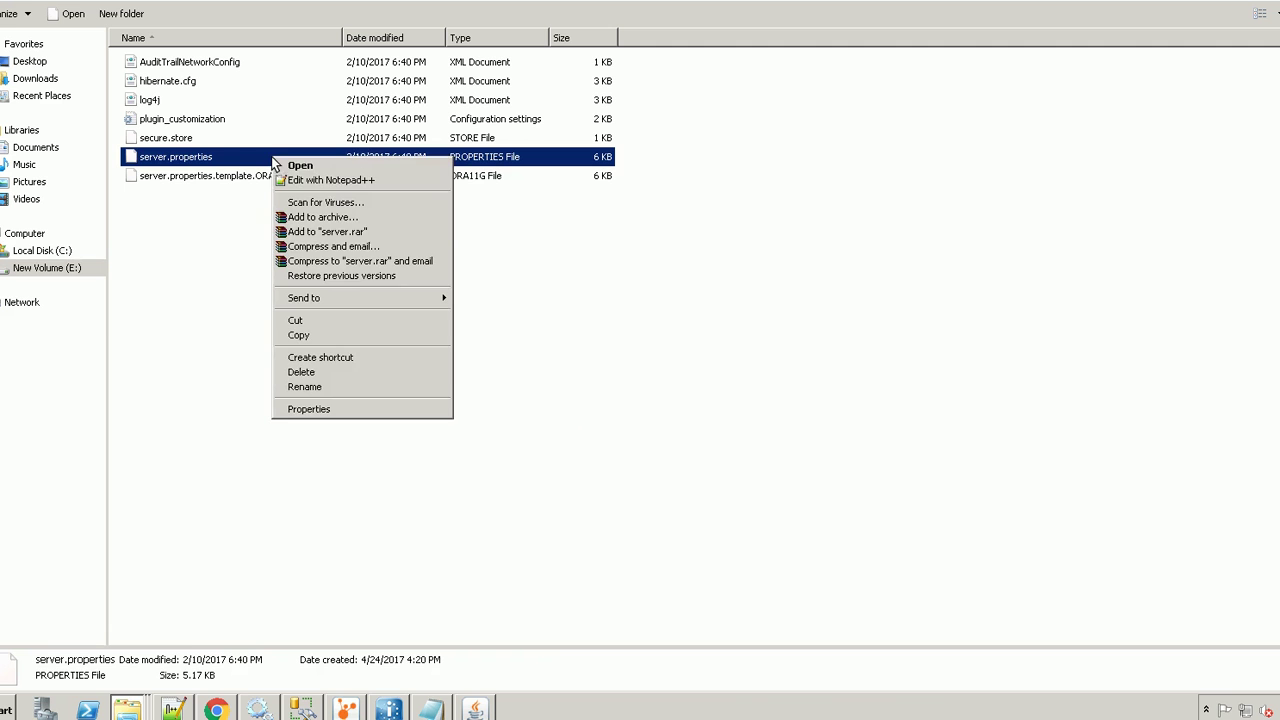
Open server.properties in Notepad++, bookmark dest.host and review the MSSQL2008 and integrated-security settings
left_click(316, 186)
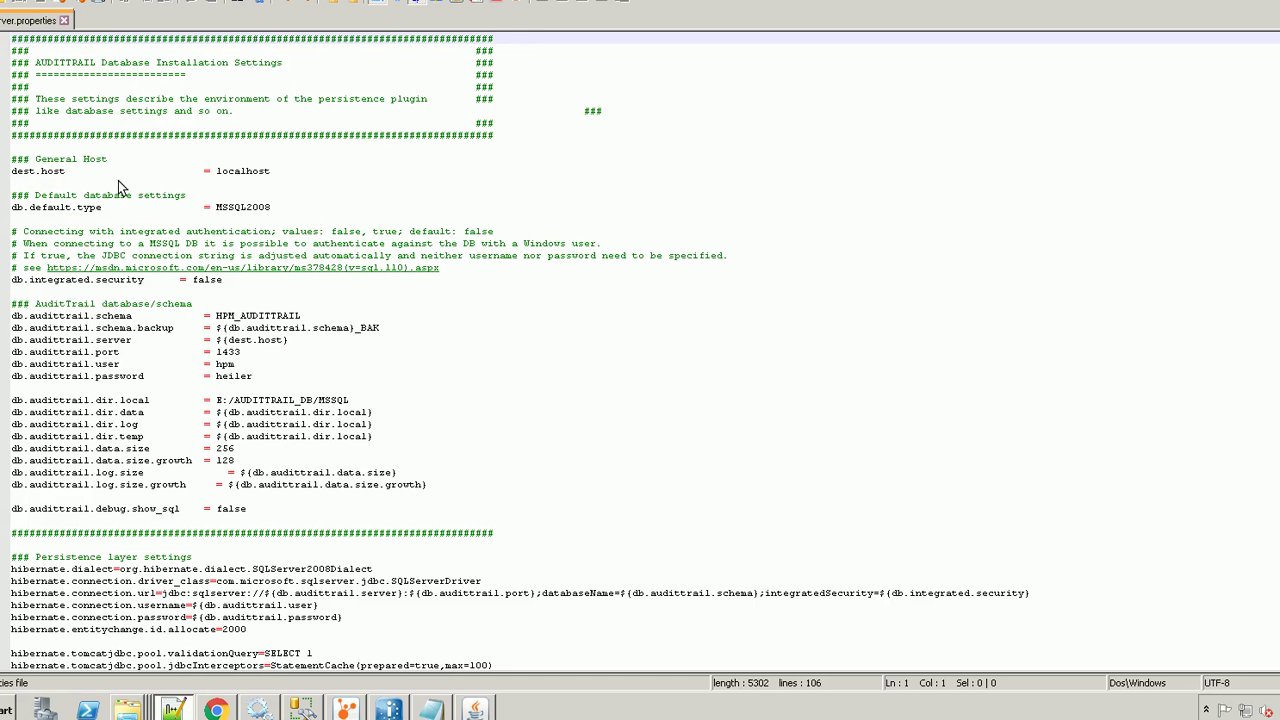
left_click(6, 173)
double_click(237, 171)
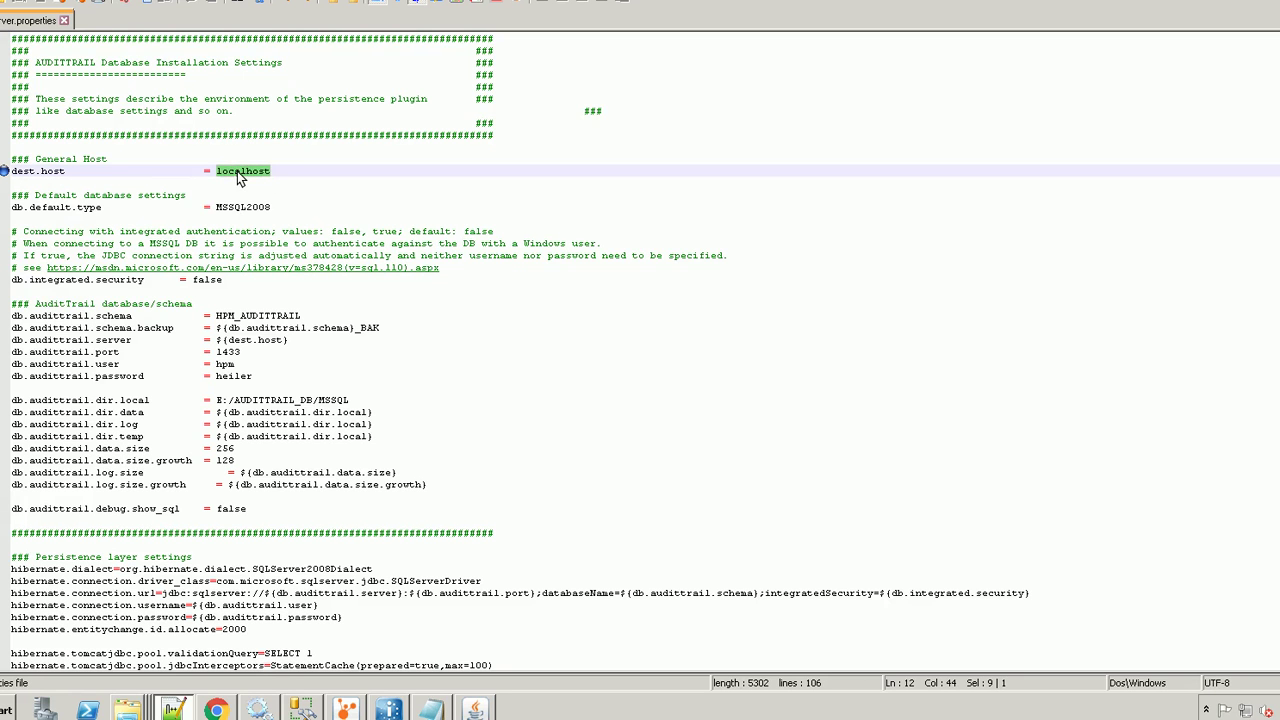
left_click(272, 172)
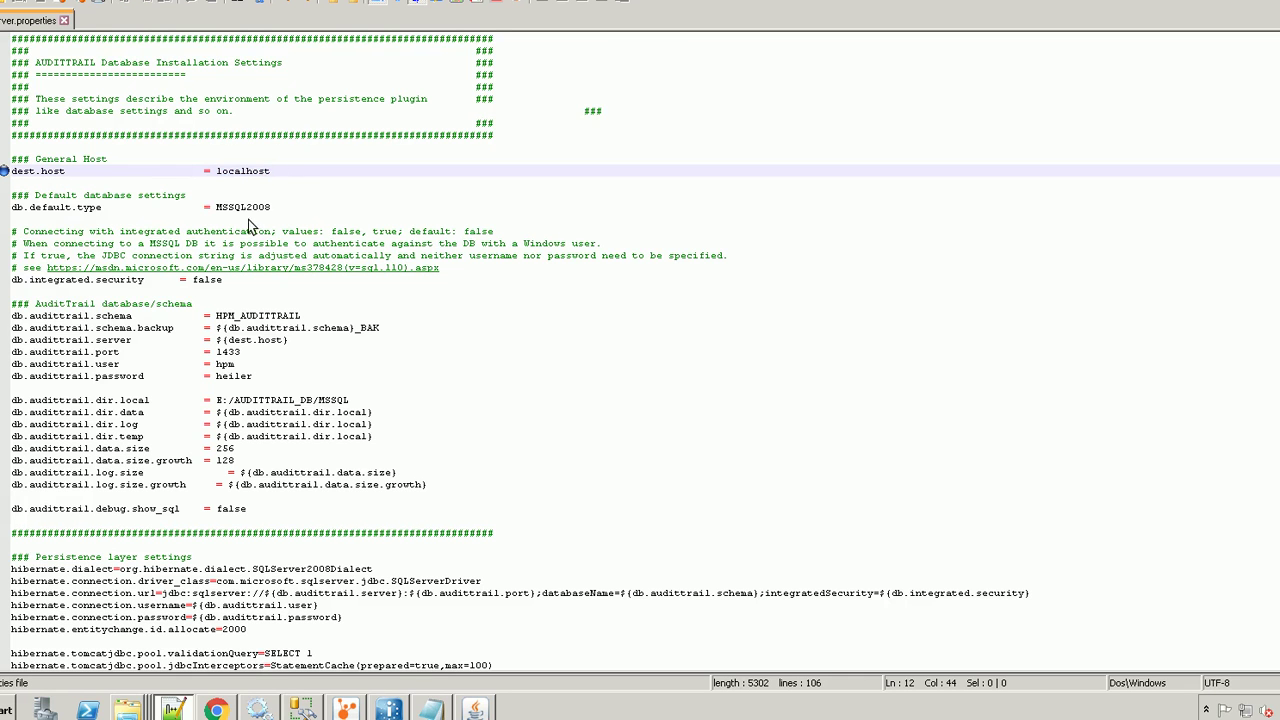
left_click(244, 208)
double_click(245, 211)
left_click(180, 219)
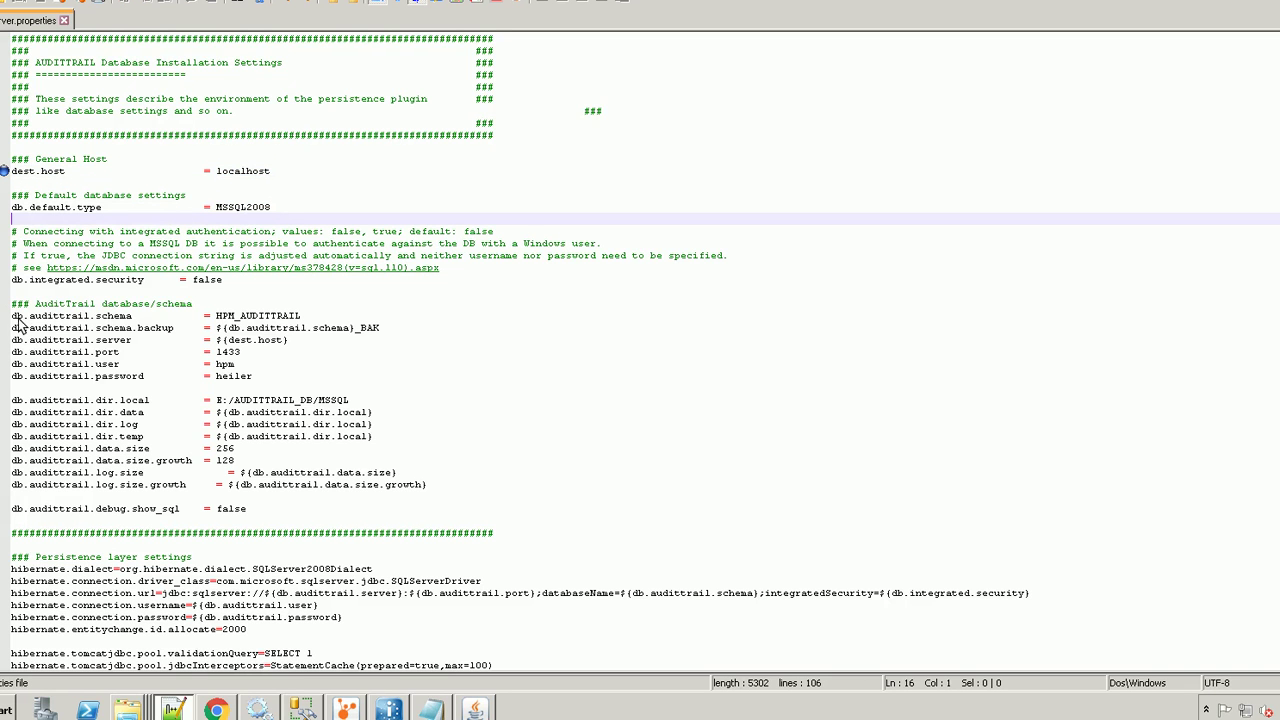
left_click_drag(12, 281, 222, 284)
left_click(224, 297)
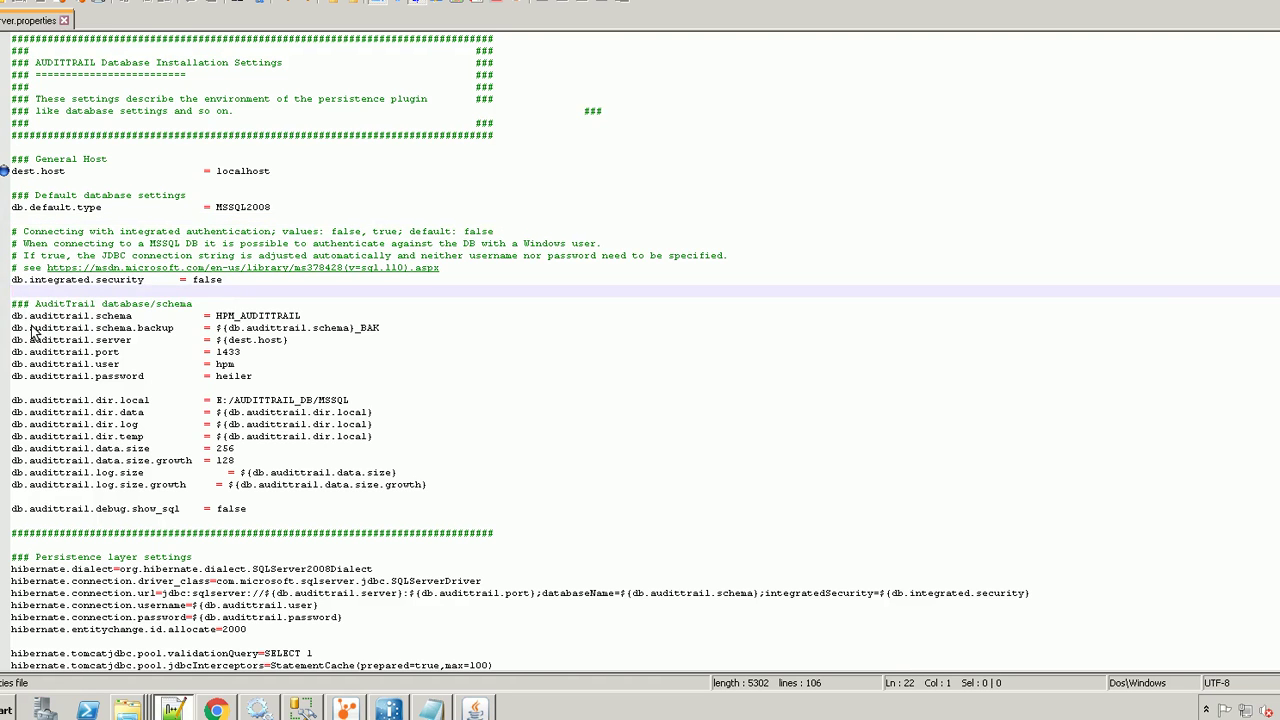
Set db.audittrail.schema to HPM80601_AUDITTRAIL and bookmark the db.audittrail.server line
left_click_drag(13, 319, 306, 321)
left_click(235, 318)
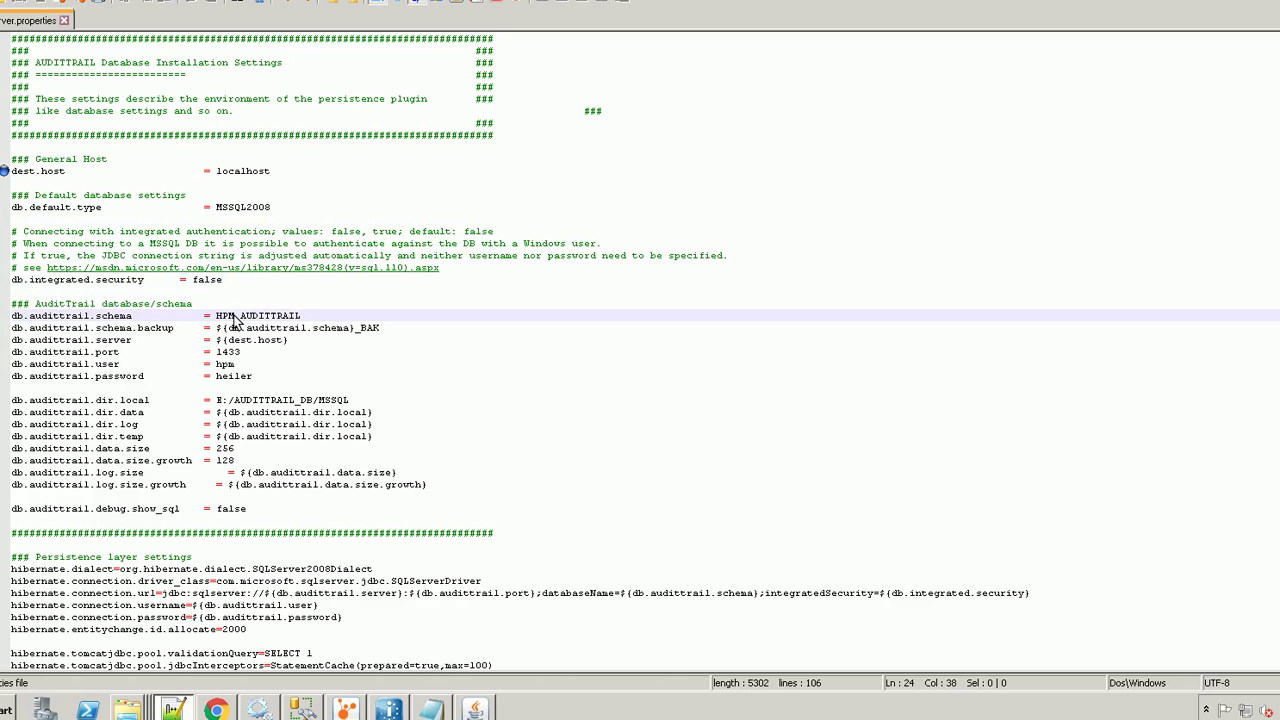
type("80601")
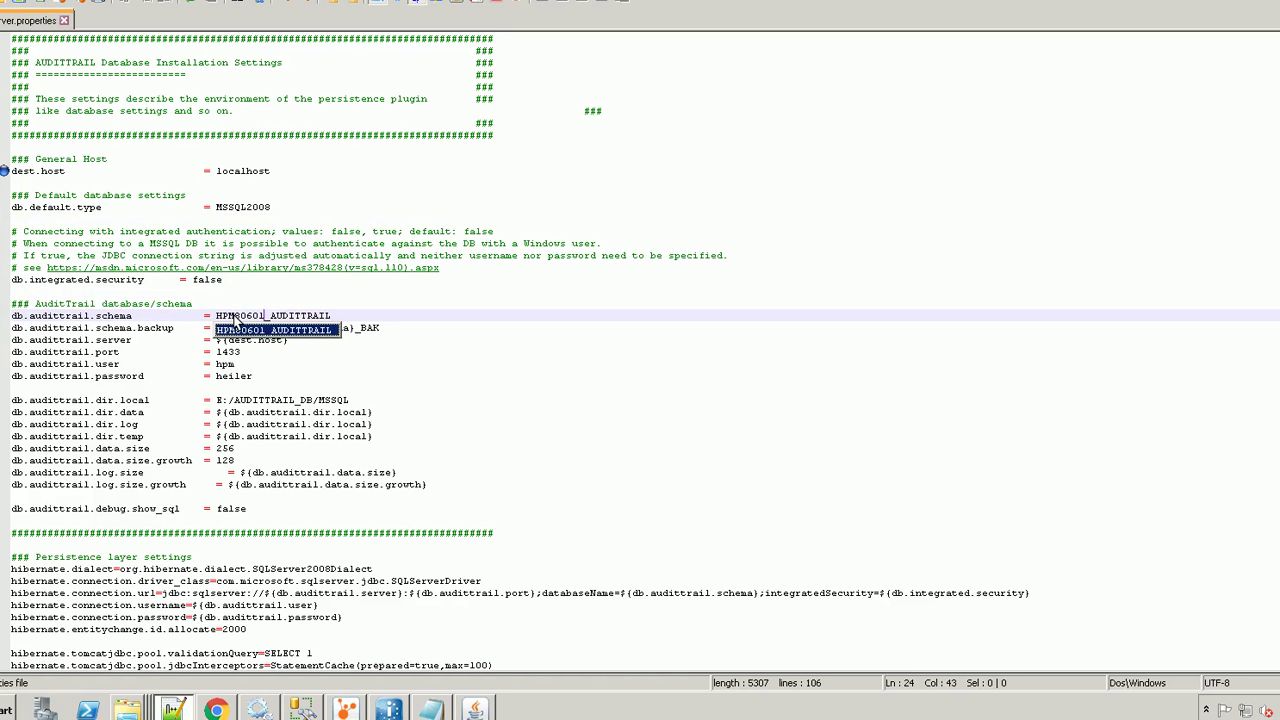
left_click(352, 317)
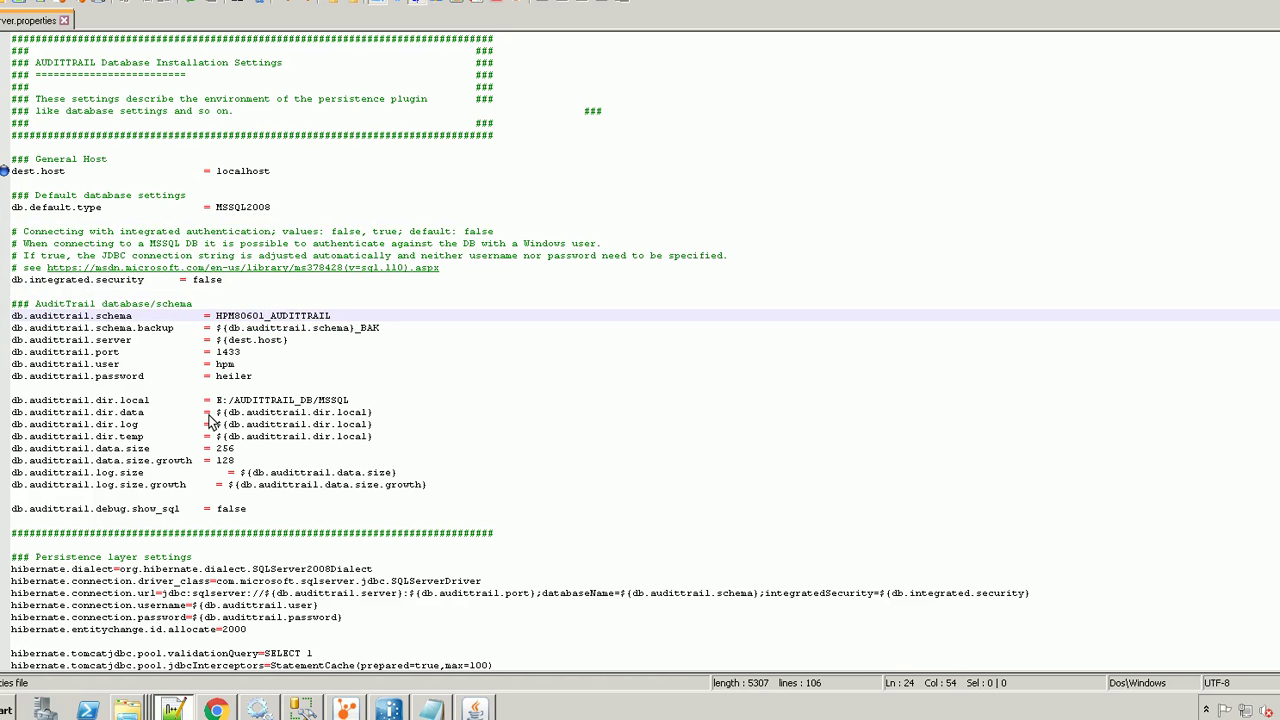
left_click(345, 329)
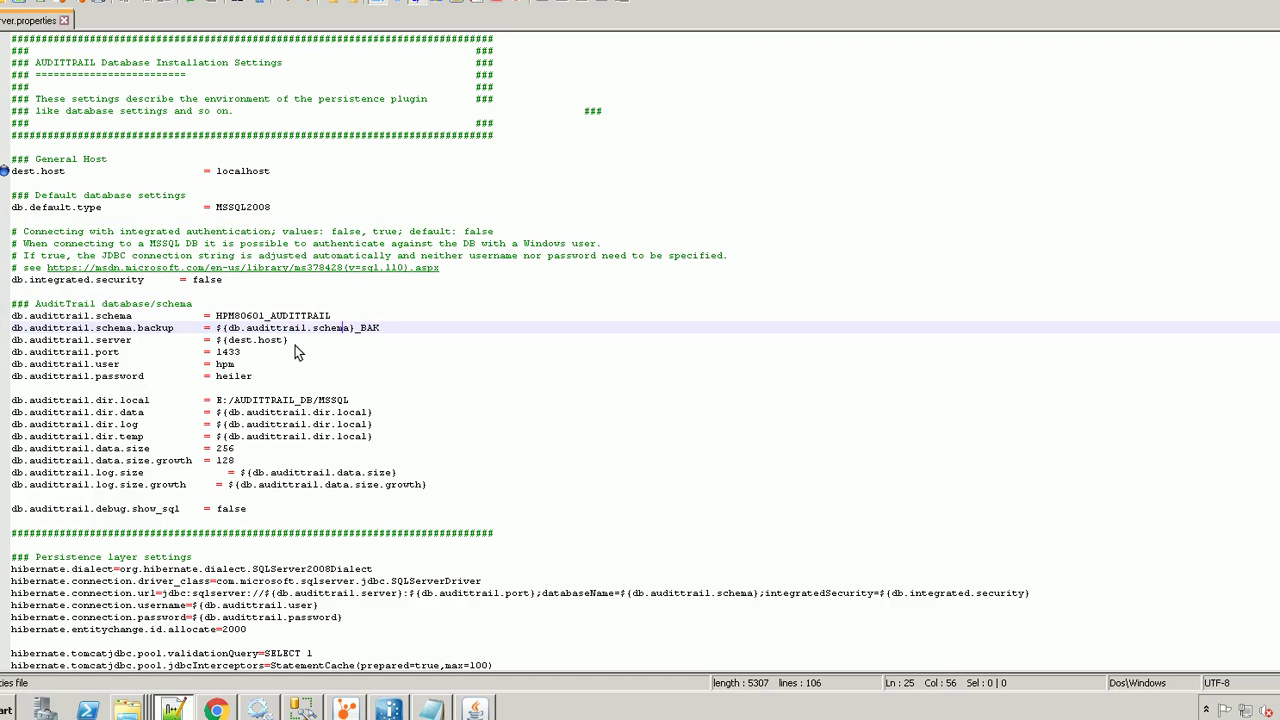
left_click(5, 341)
Replace ${dest.host} in db.audittrail.server with LOKTMP001
left_click(290, 341)
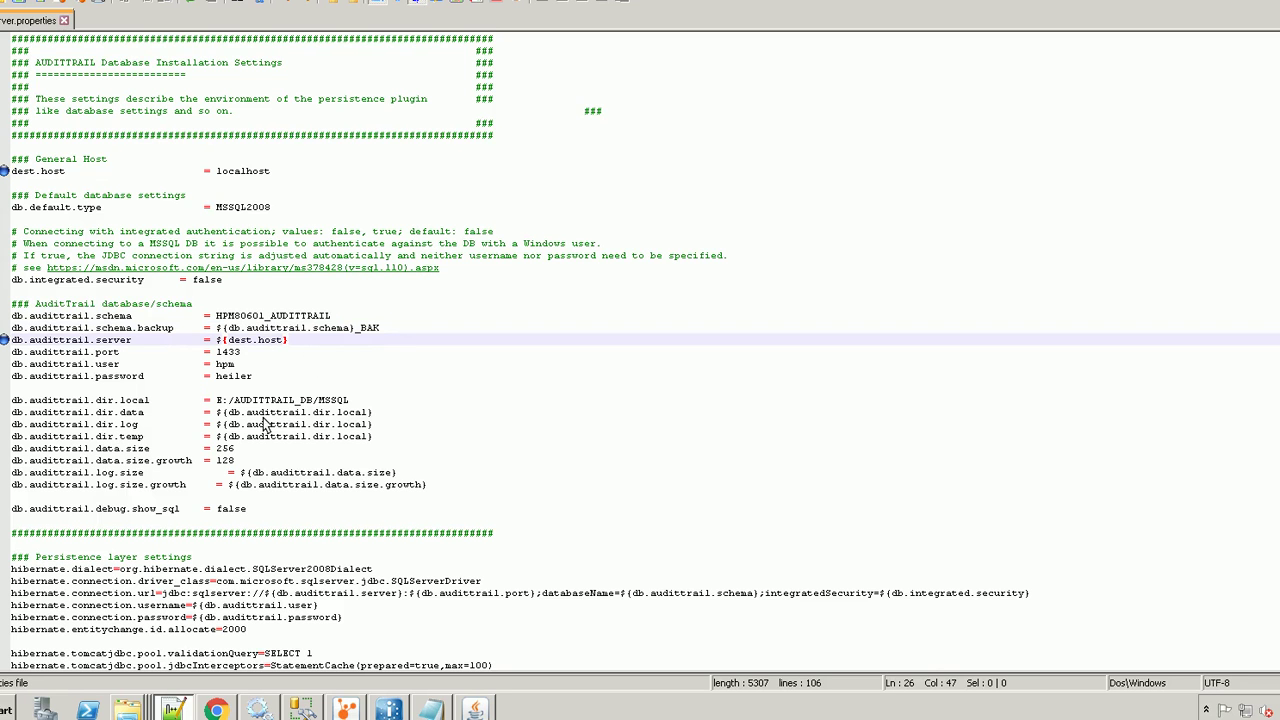
double_click(242, 172)
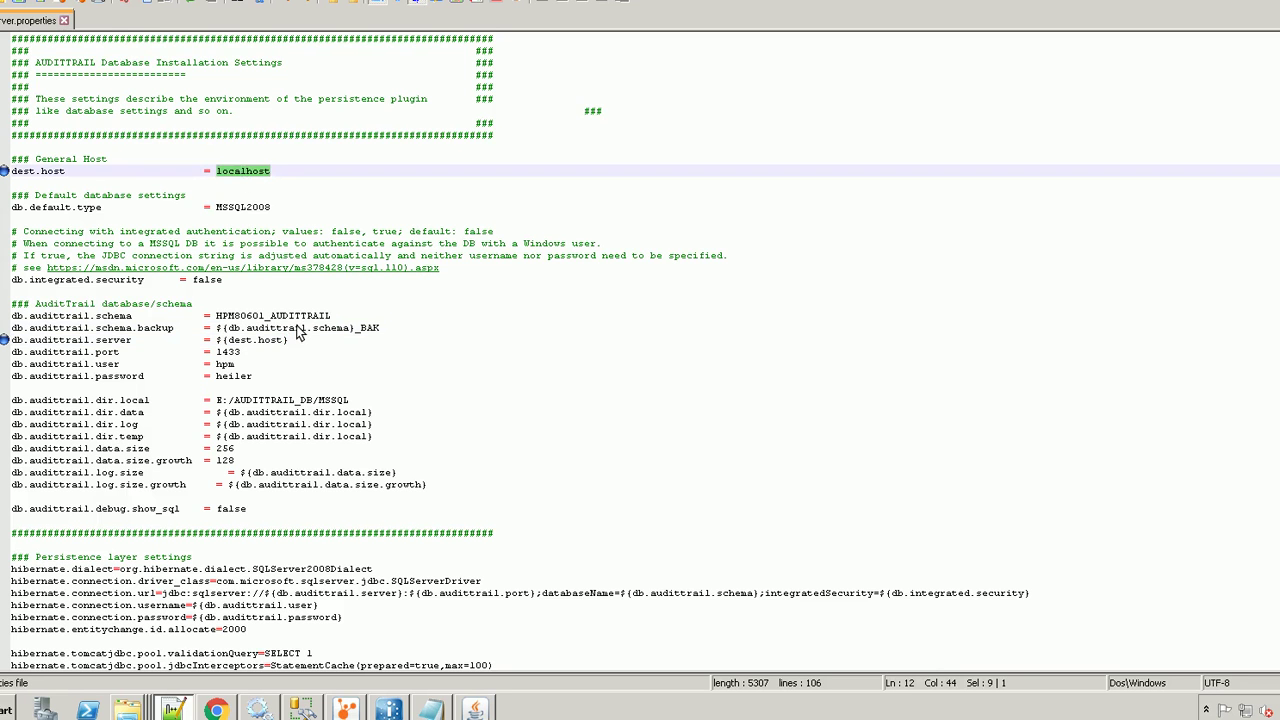
left_click(296, 340)
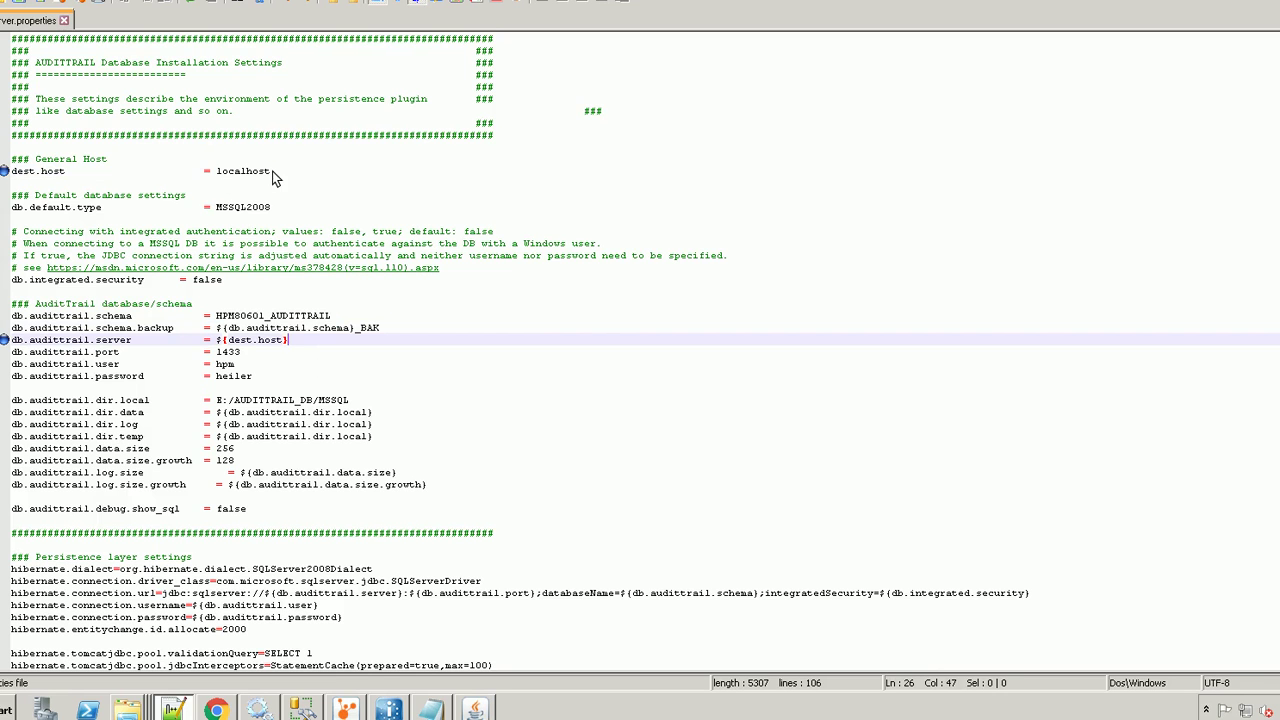
left_click_drag(272, 171, 10, 176)
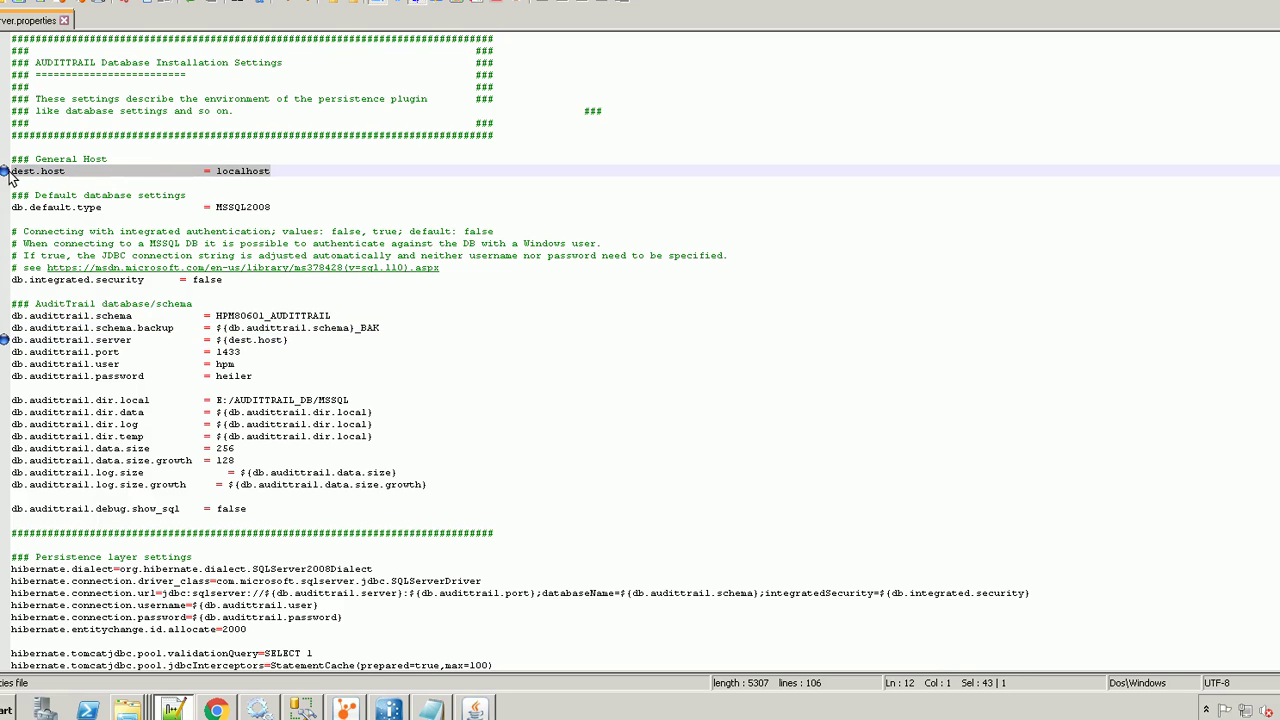
left_click(296, 344)
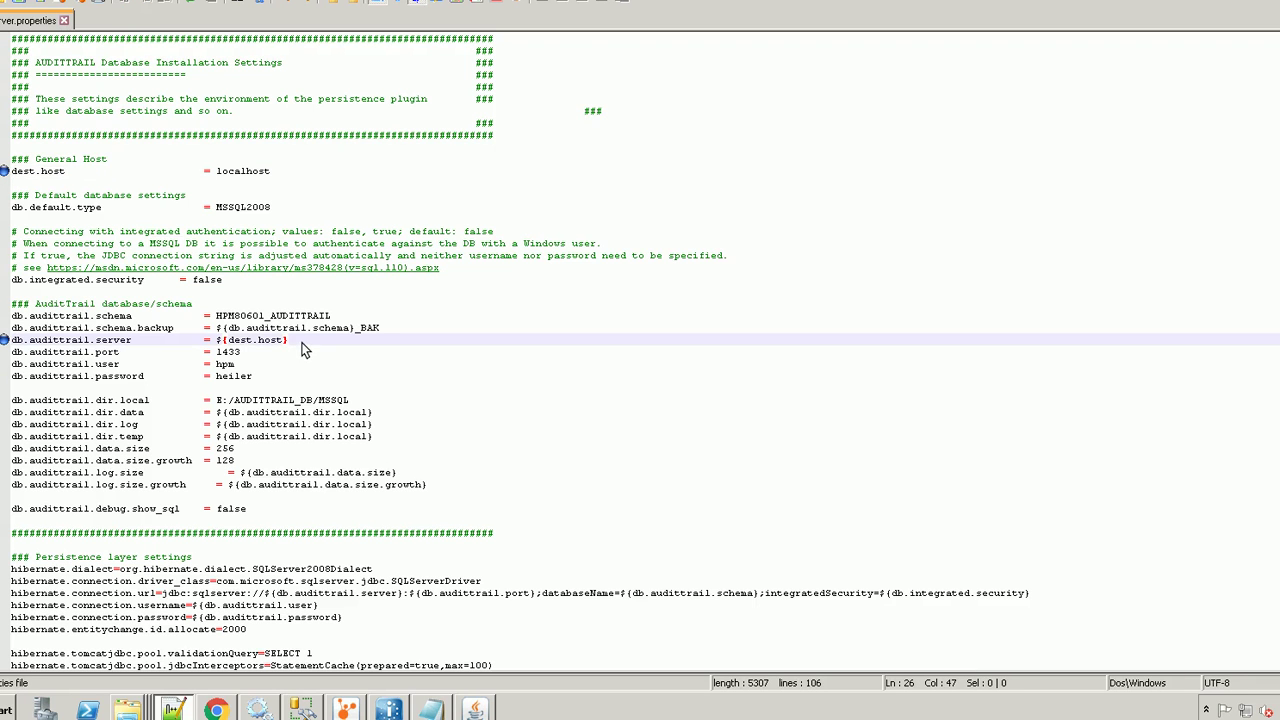
left_click_drag(288, 343, 218, 348)
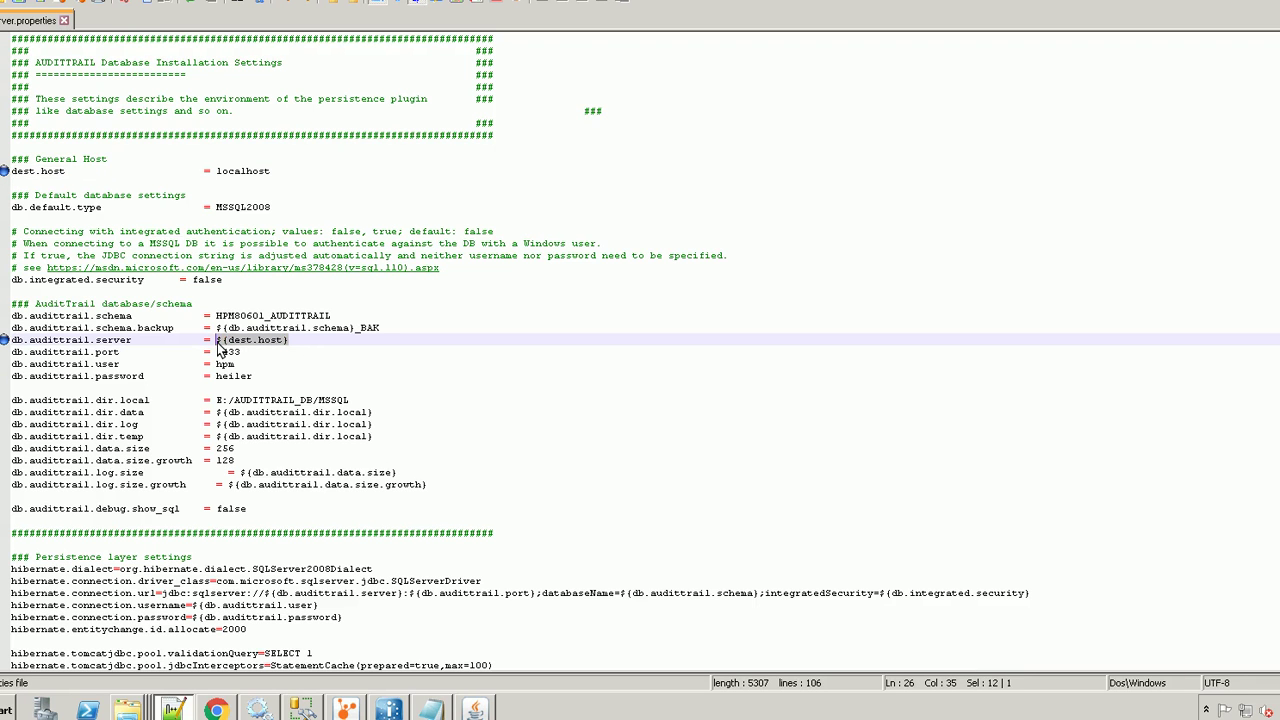
key("Delete")
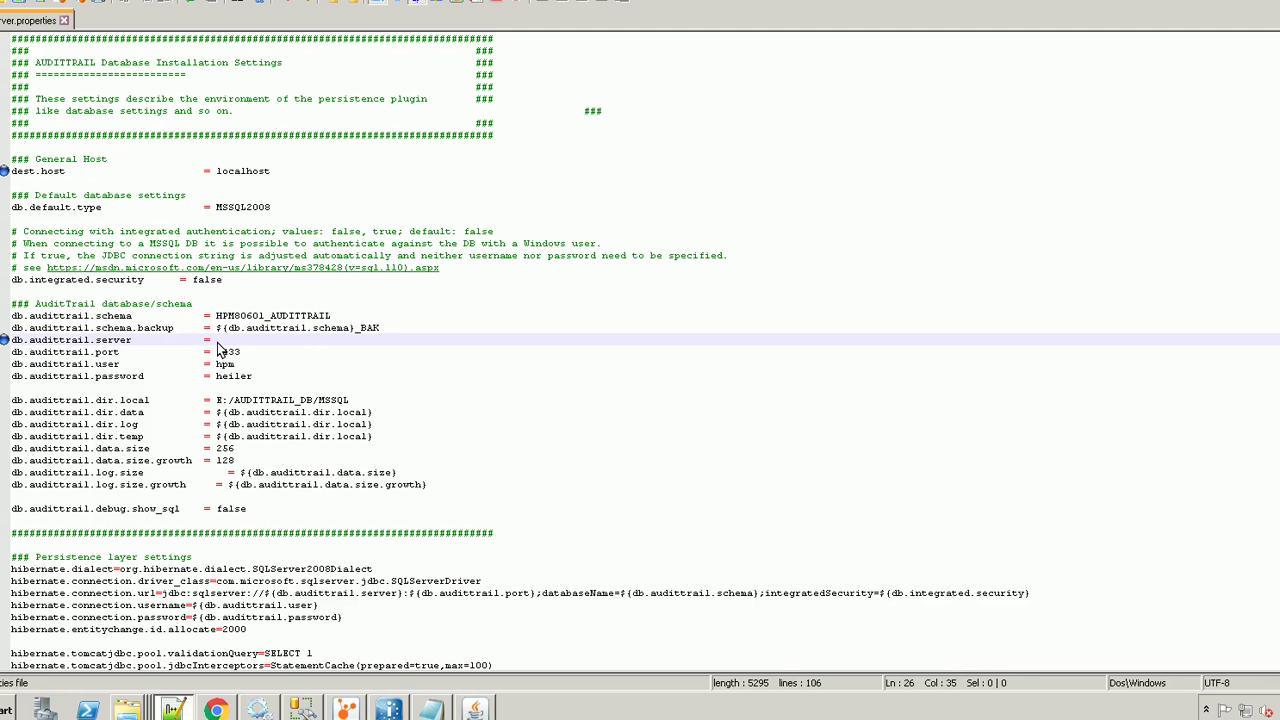
type("LOKTMP001")
Review the LOKTMP001 server, port 1433, database user and password values
double_click(242, 342)
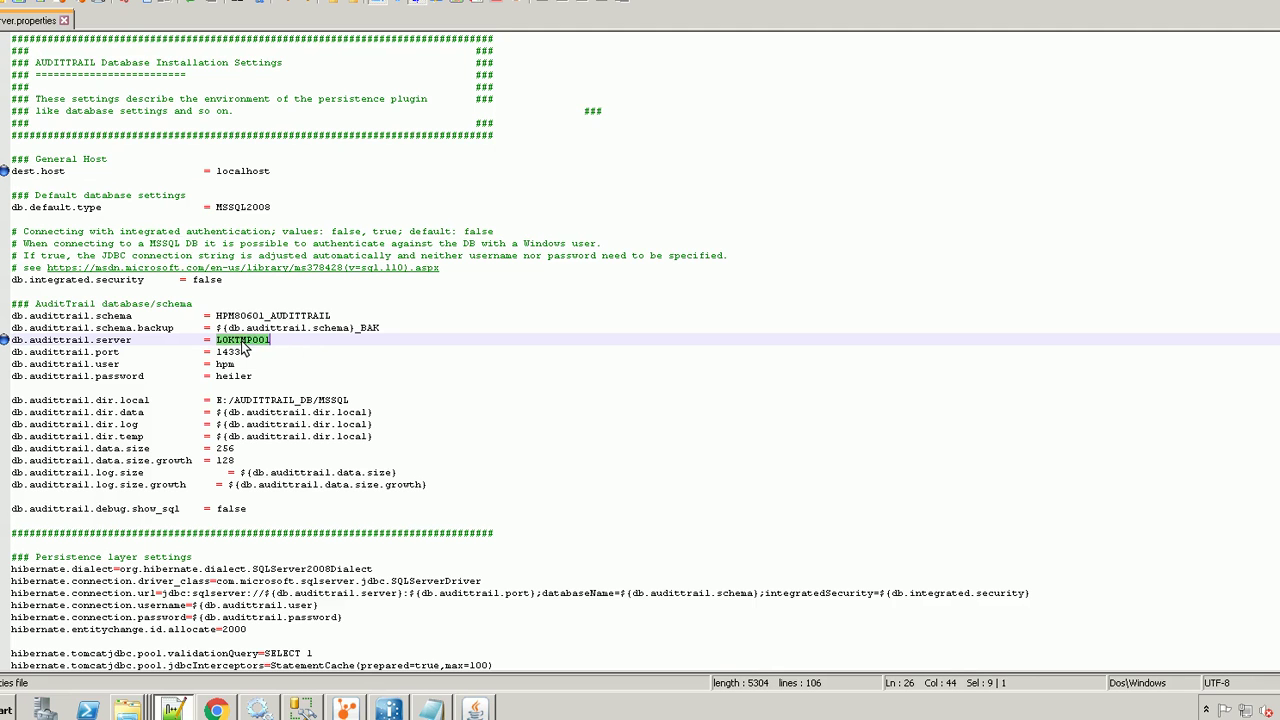
left_click(278, 344)
double_click(228, 352)
double_click(226, 364)
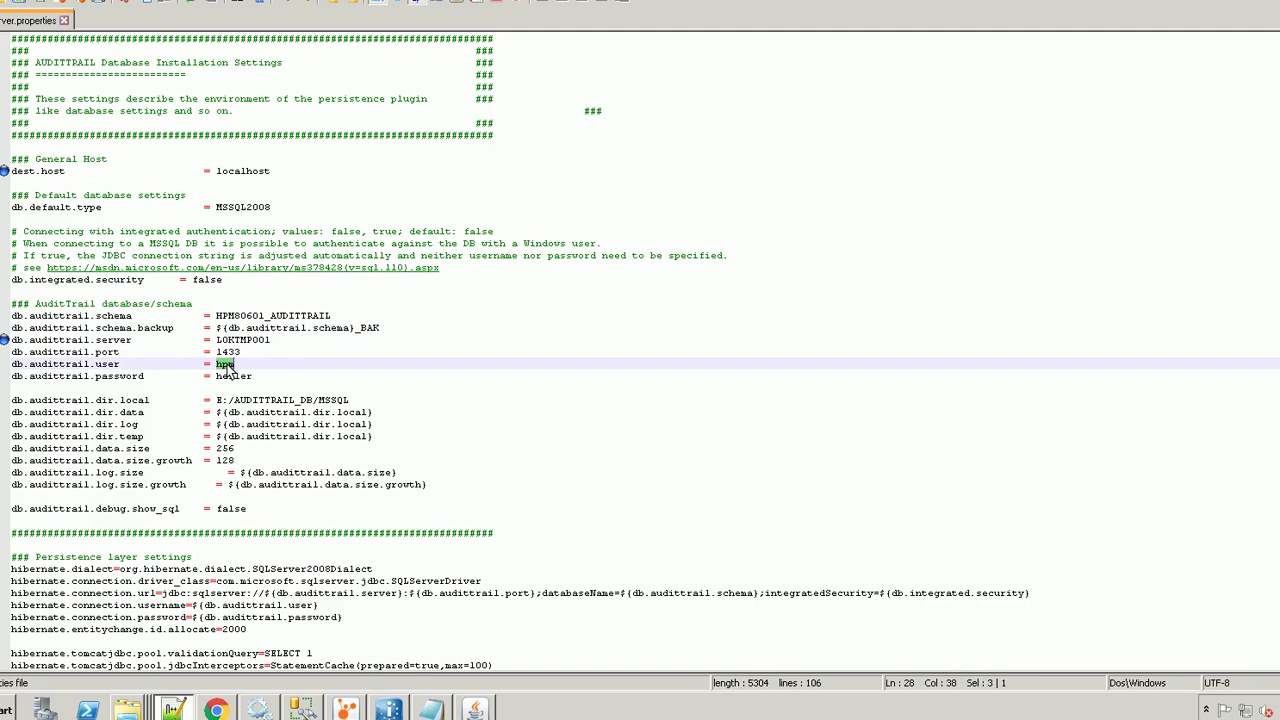
left_click(258, 379)
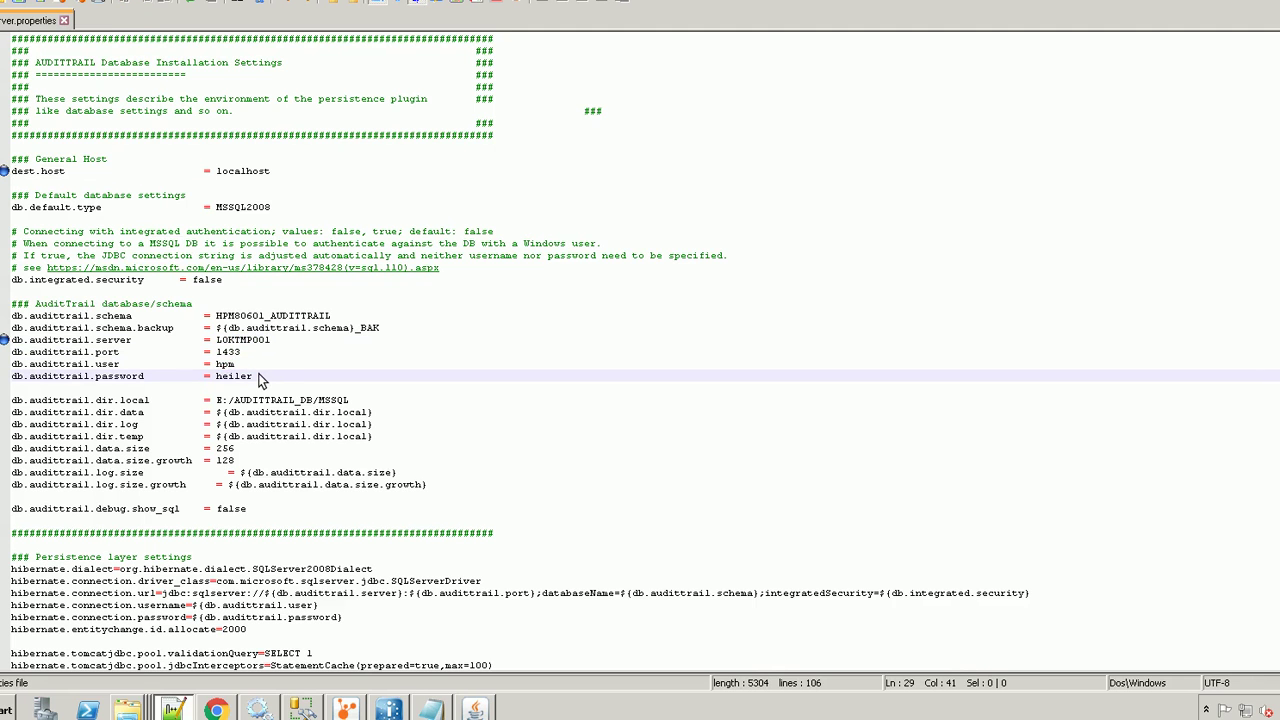
left_click_drag(258, 379, 13, 372)
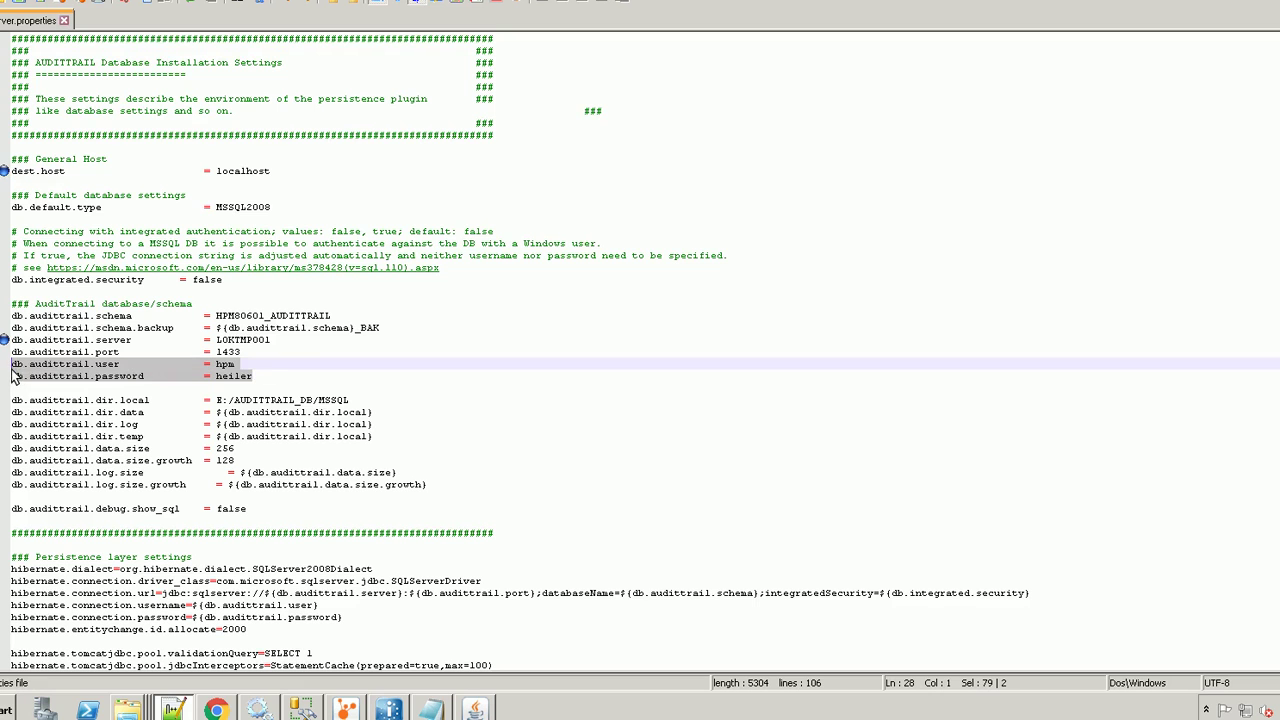
double_click(226, 366)
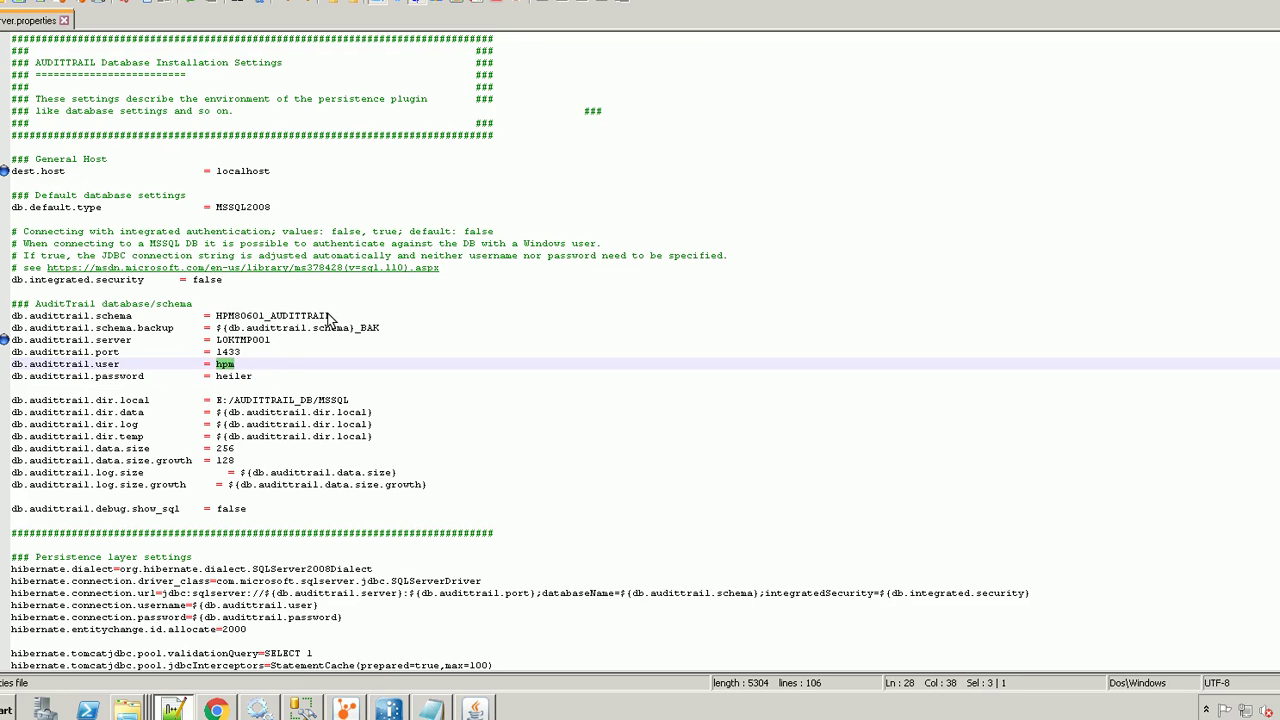
left_click_drag(332, 318, 228, 318)
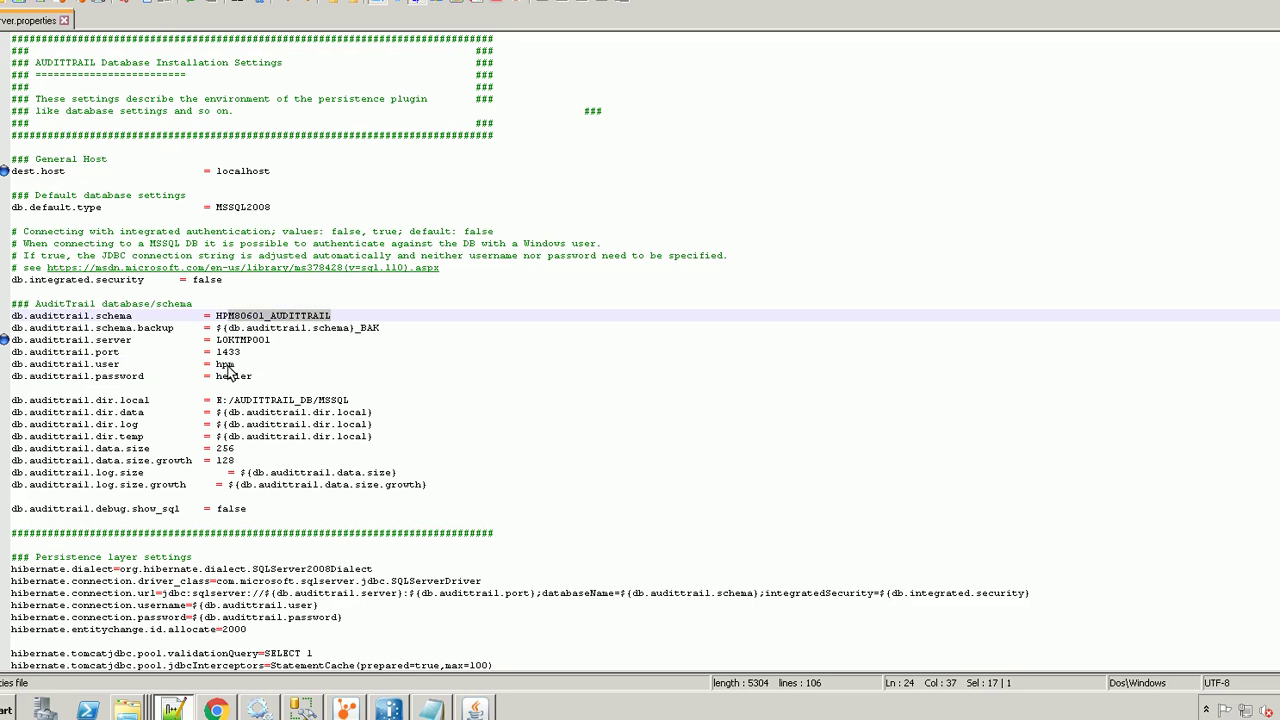
double_click(228, 366)
double_click(239, 377)
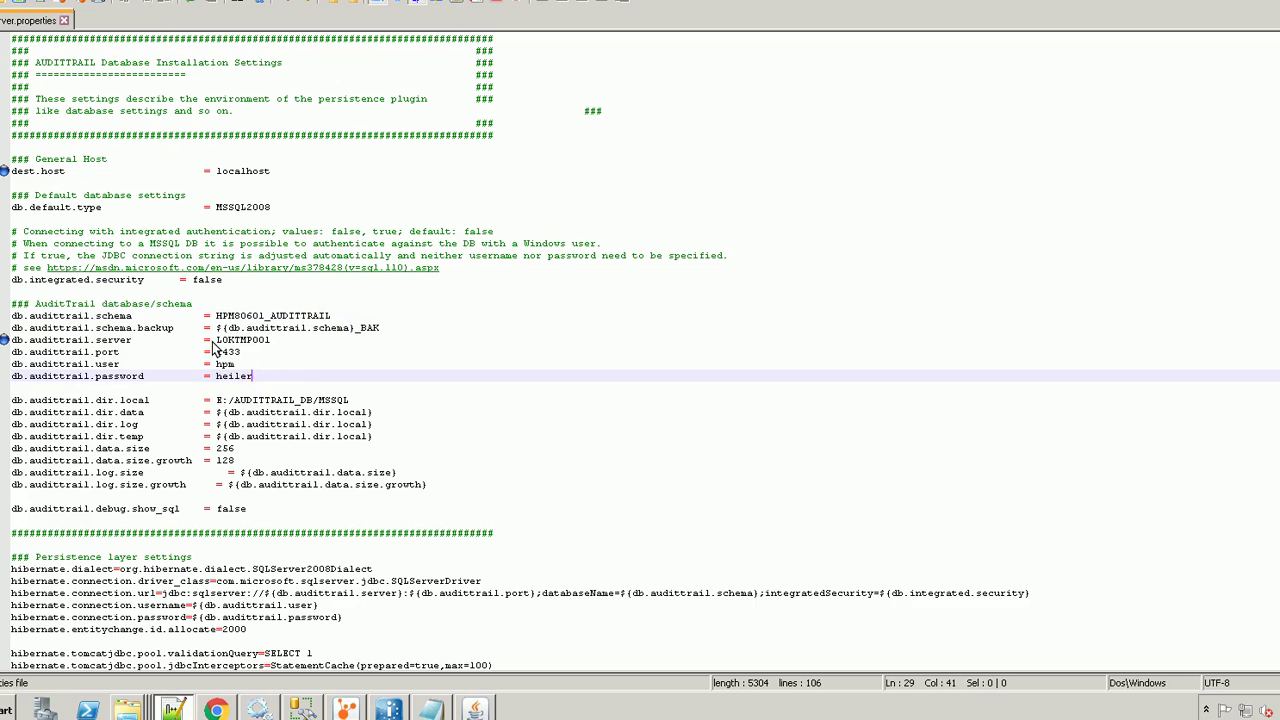
left_click_drag(216, 341, 277, 340)
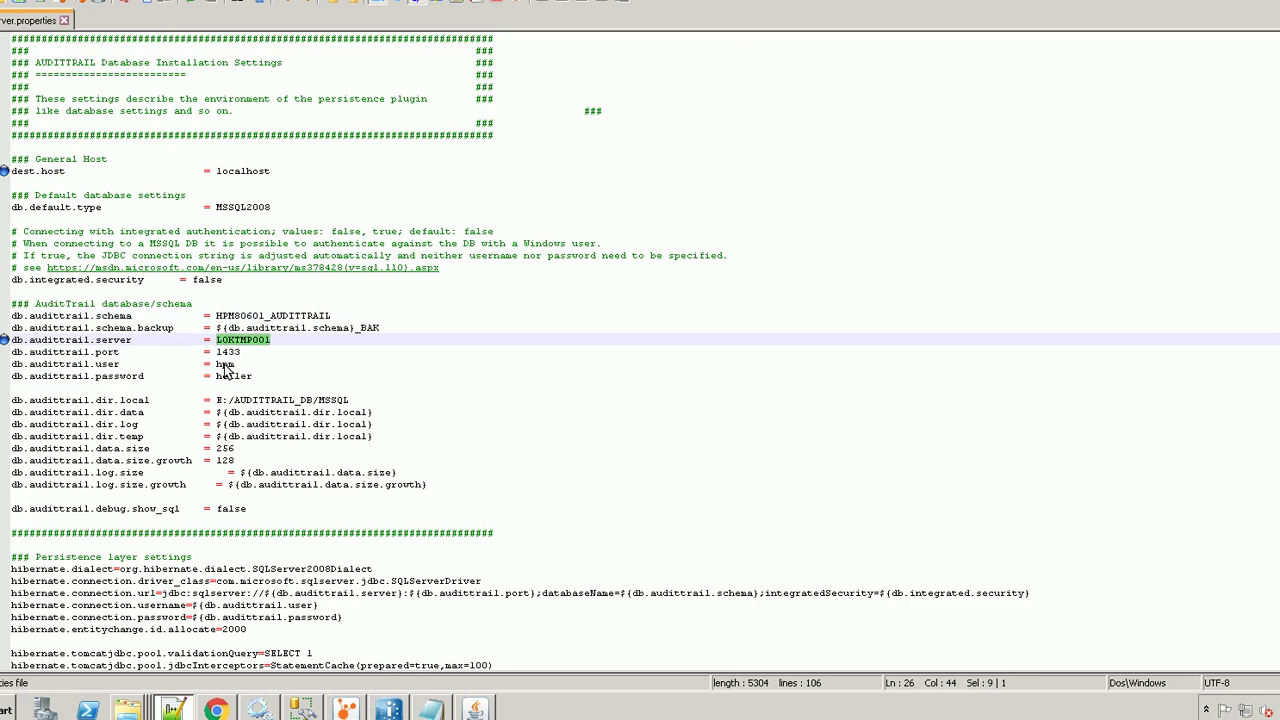
double_click(228, 366)
double_click(238, 378)
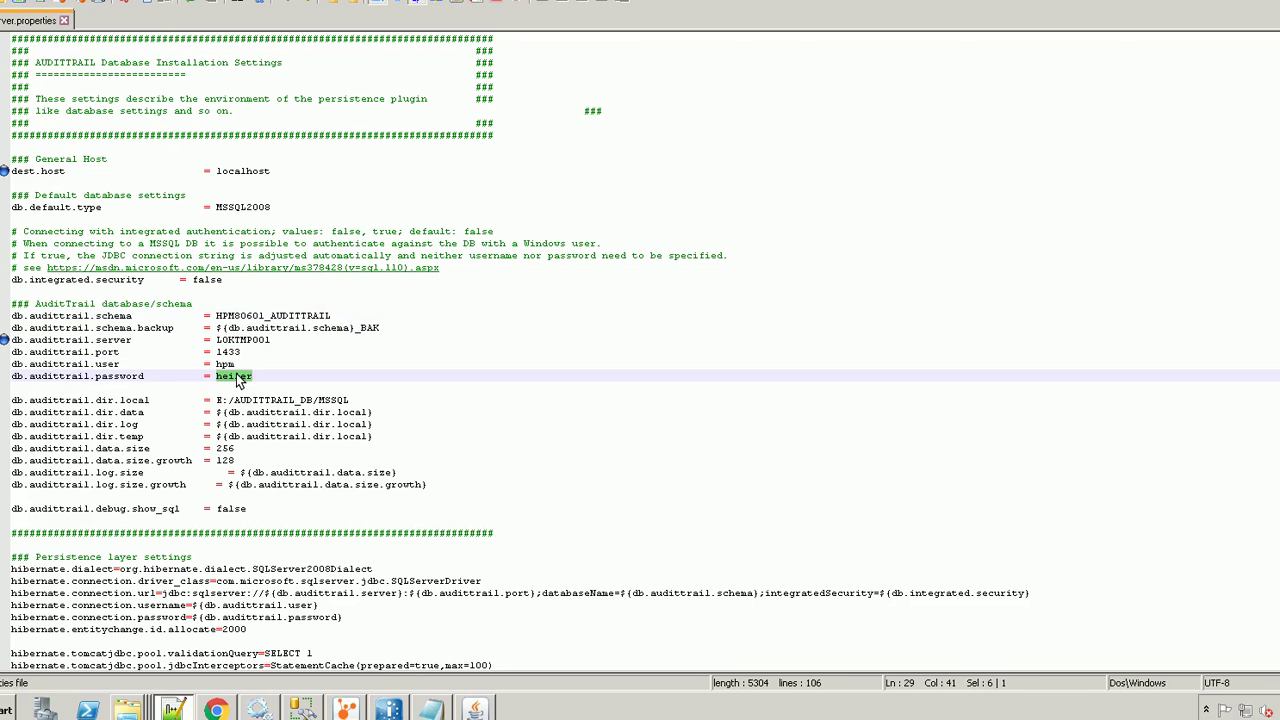
left_click(19, 282)
left_click_drag(19, 283, 223, 285)
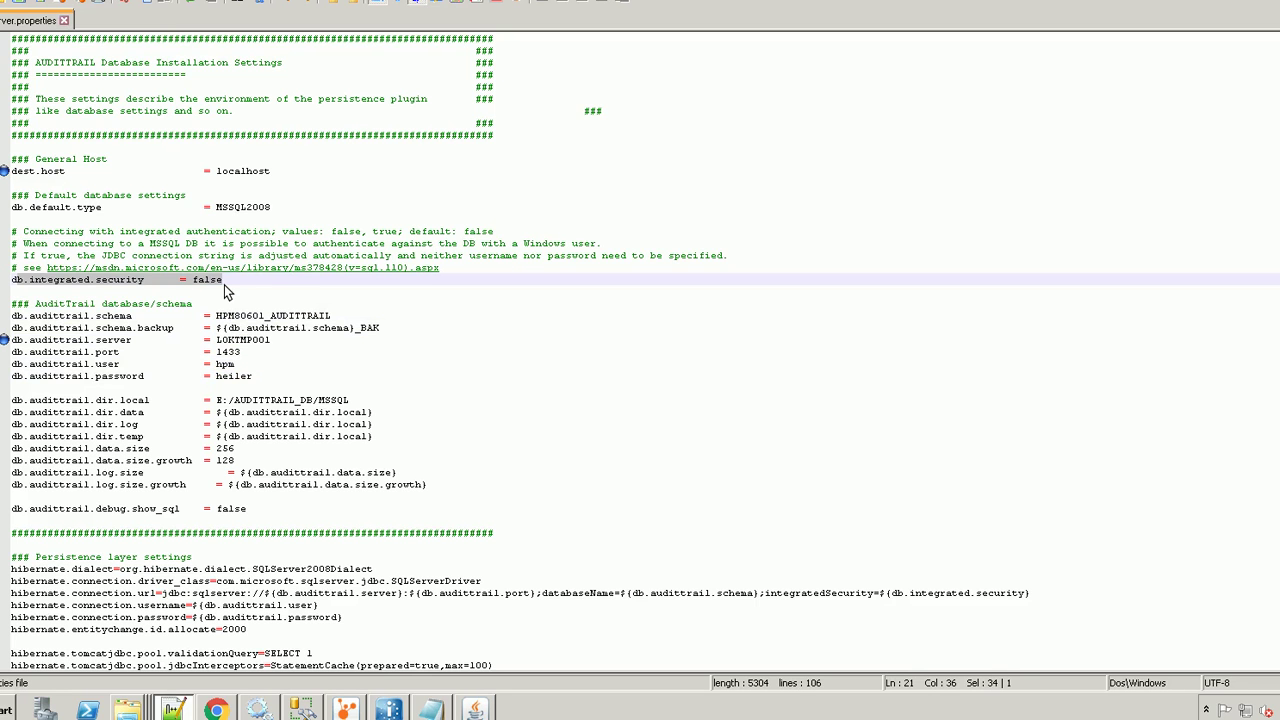
double_click(212, 283)
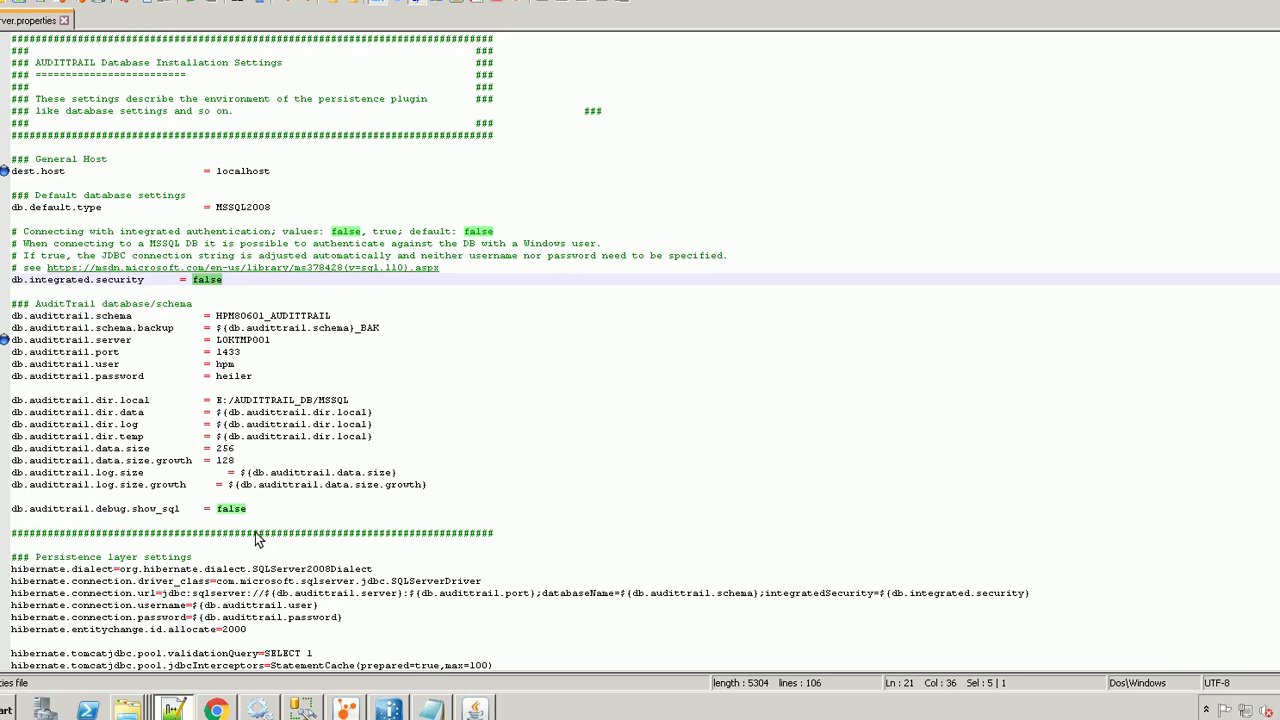
left_click_drag(254, 378, 181, 378)
left_click_drag(80, 385, 12, 366)
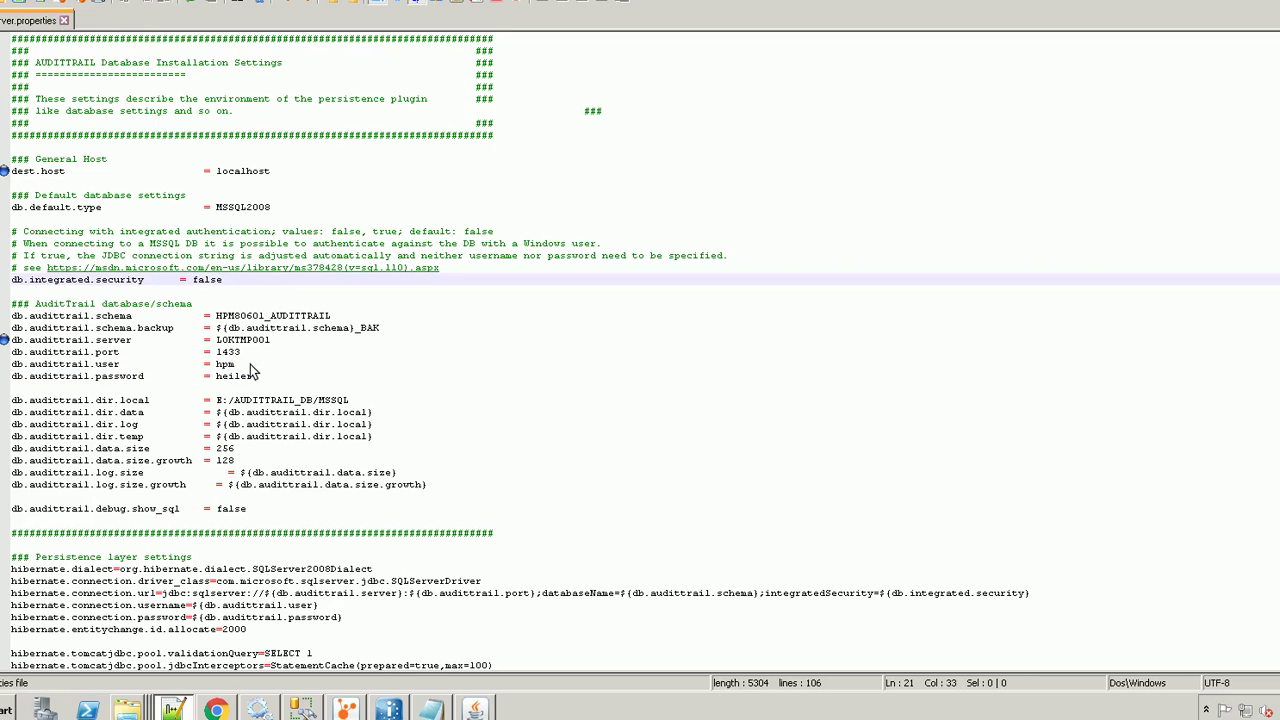
left_click_drag(254, 378, 12, 366)
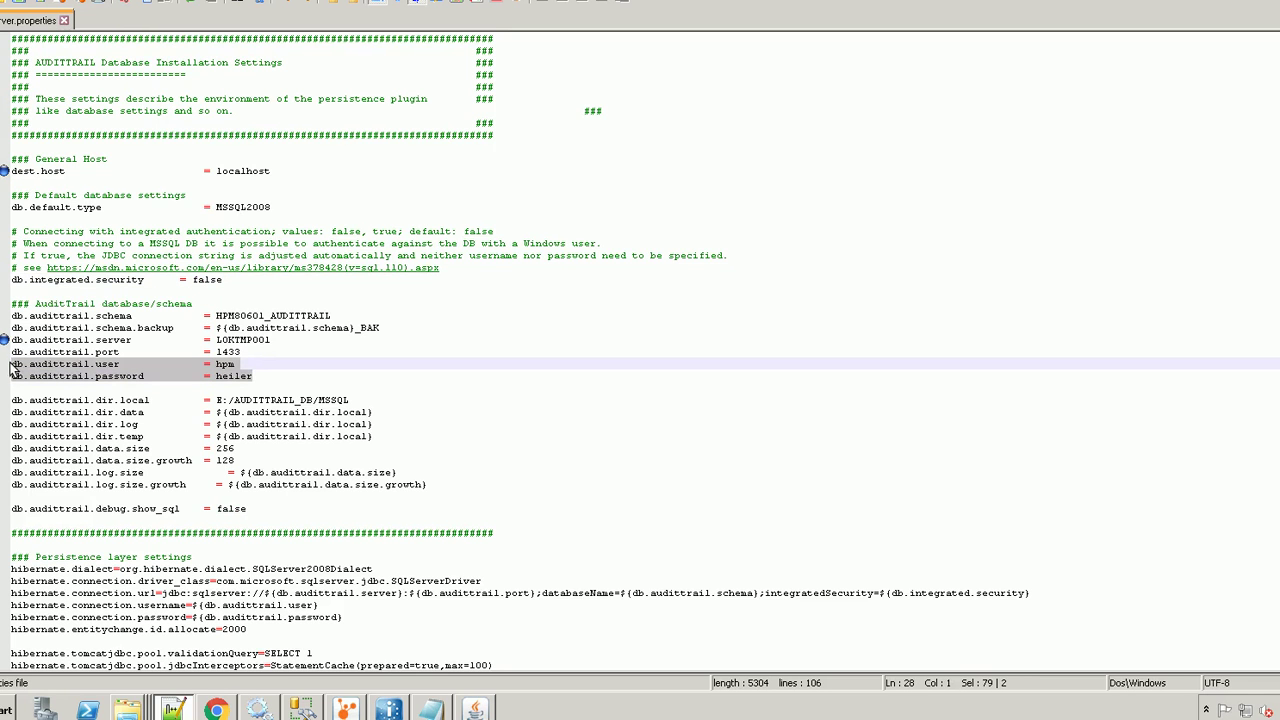
double_click(212, 284)
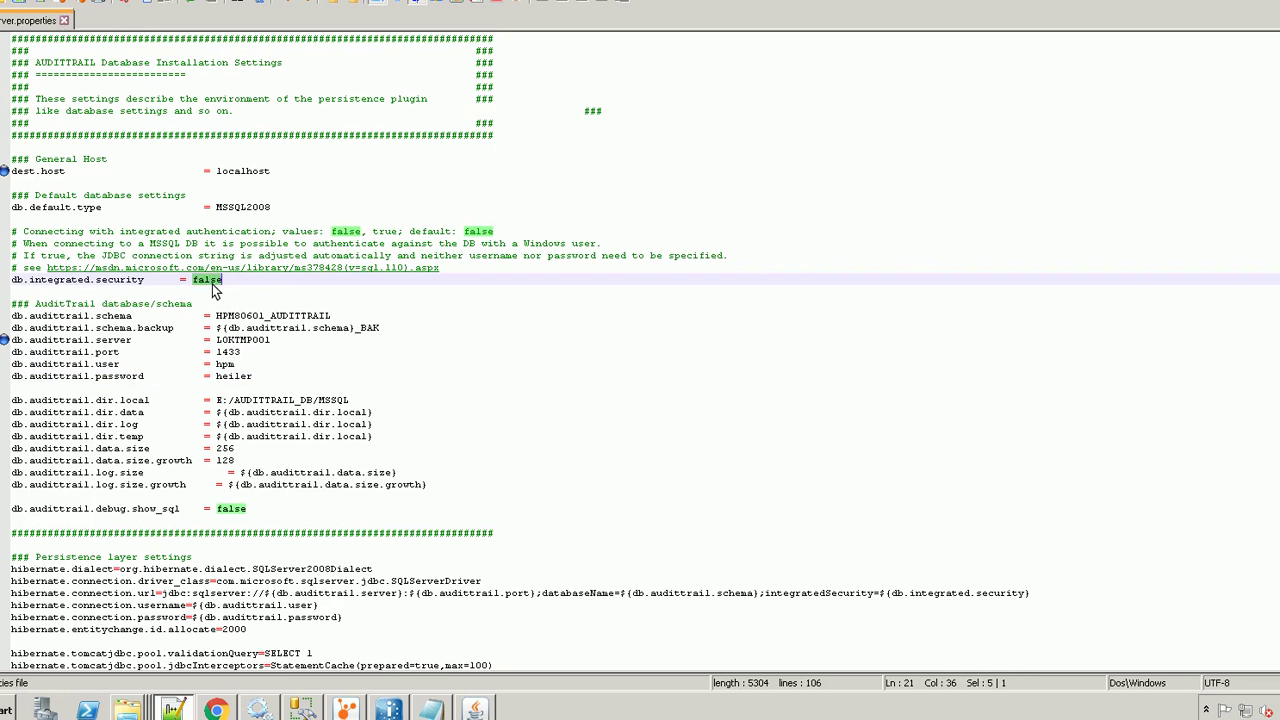
left_click_drag(260, 381, 37, 374)
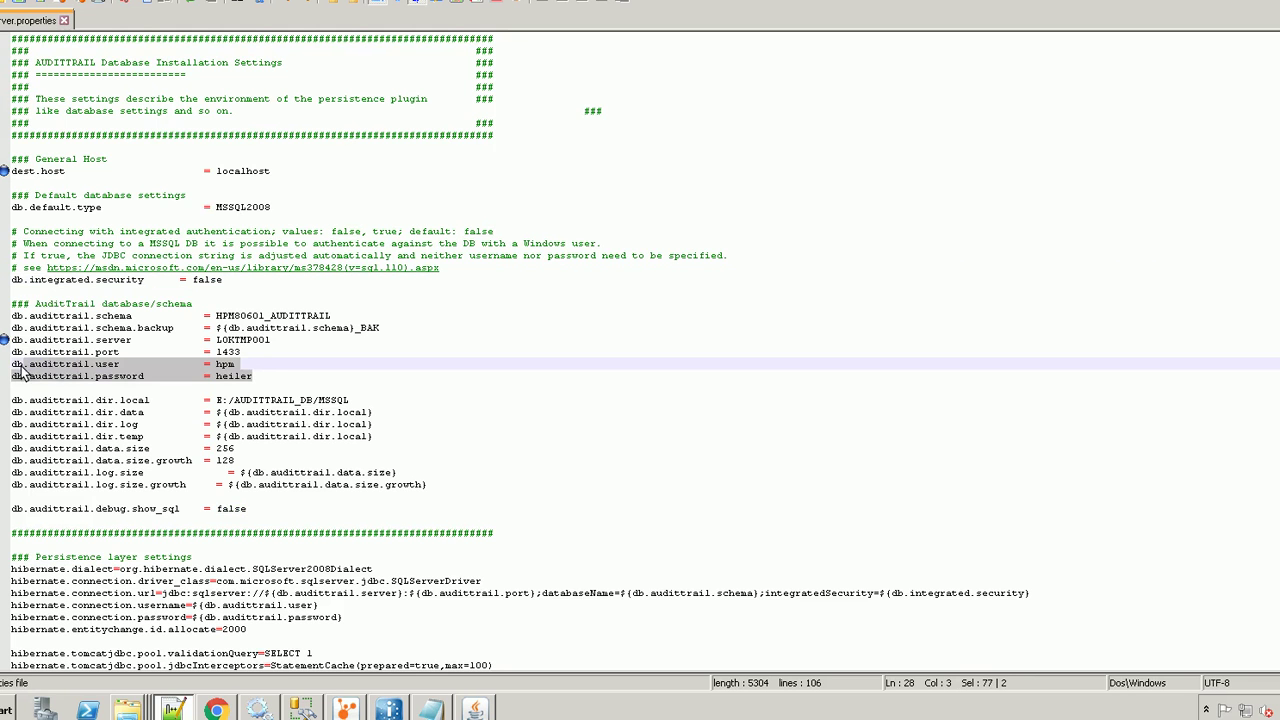
left_click(281, 377)
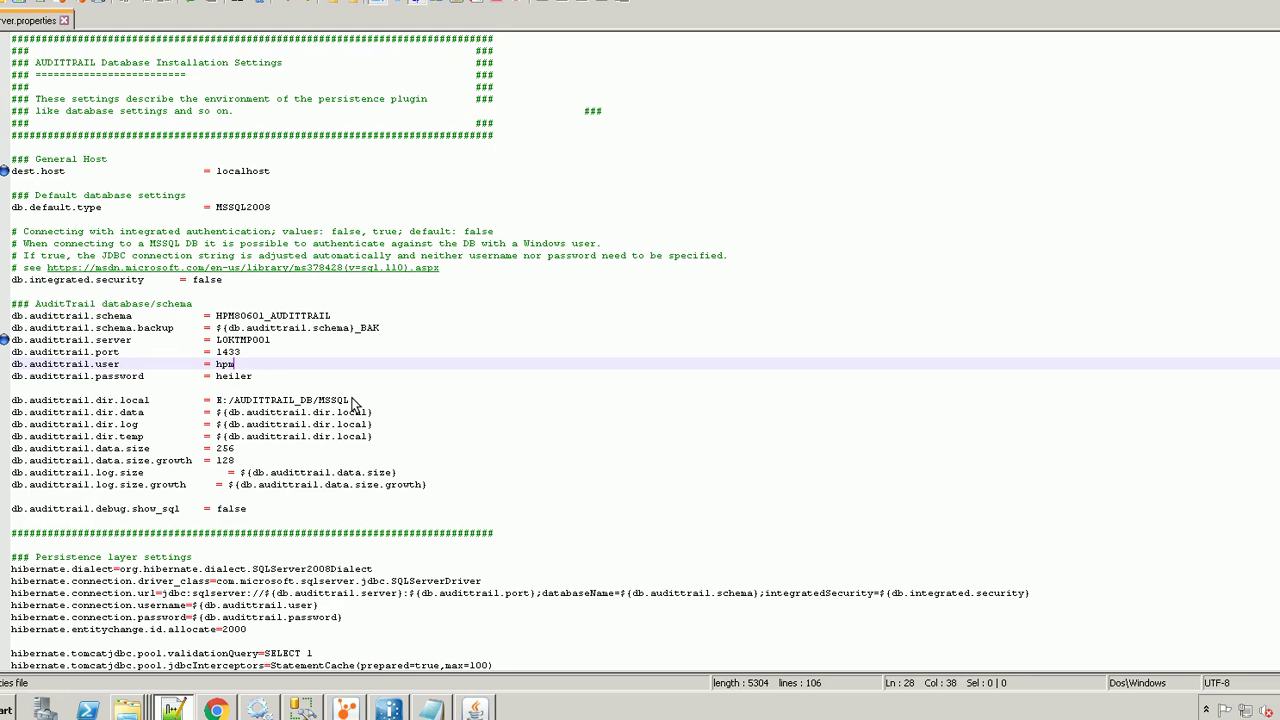
left_click_drag(352, 402, 218, 408)
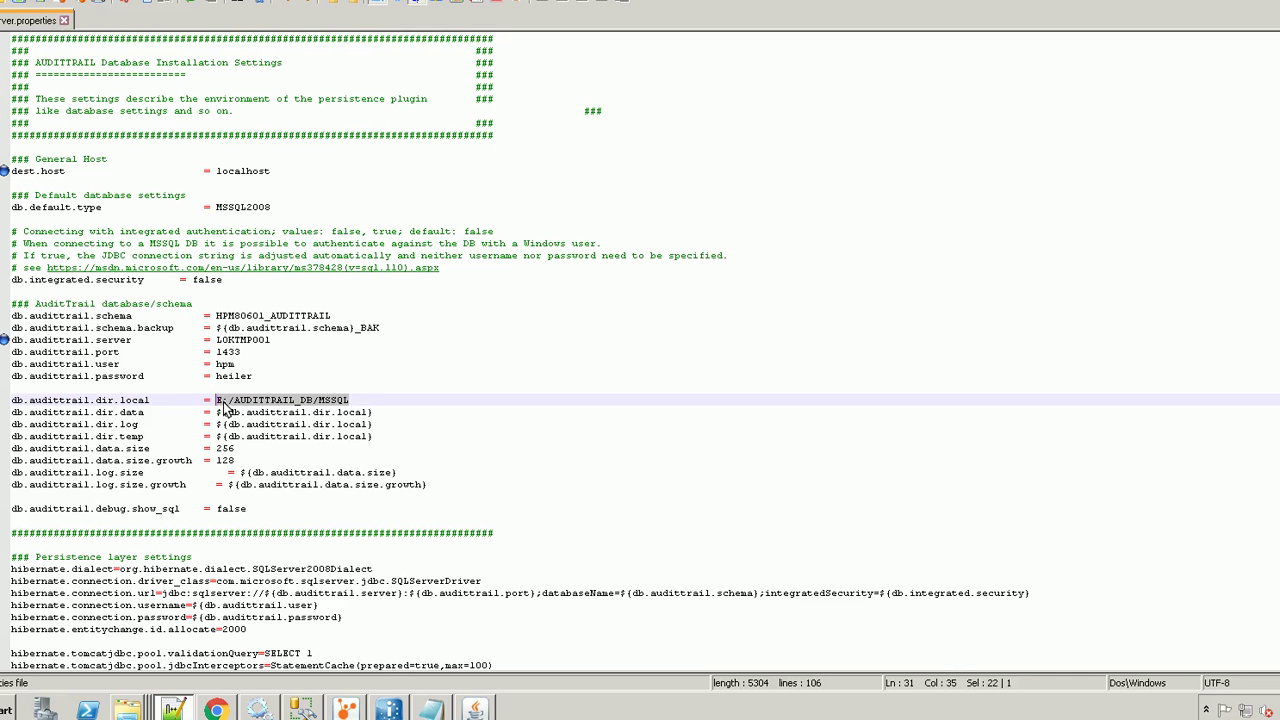
Change the db.audittrail.dir.local drive from E to D, giving D:/AUDITTRAIL_DB/MSSQL
left_click(228, 408)
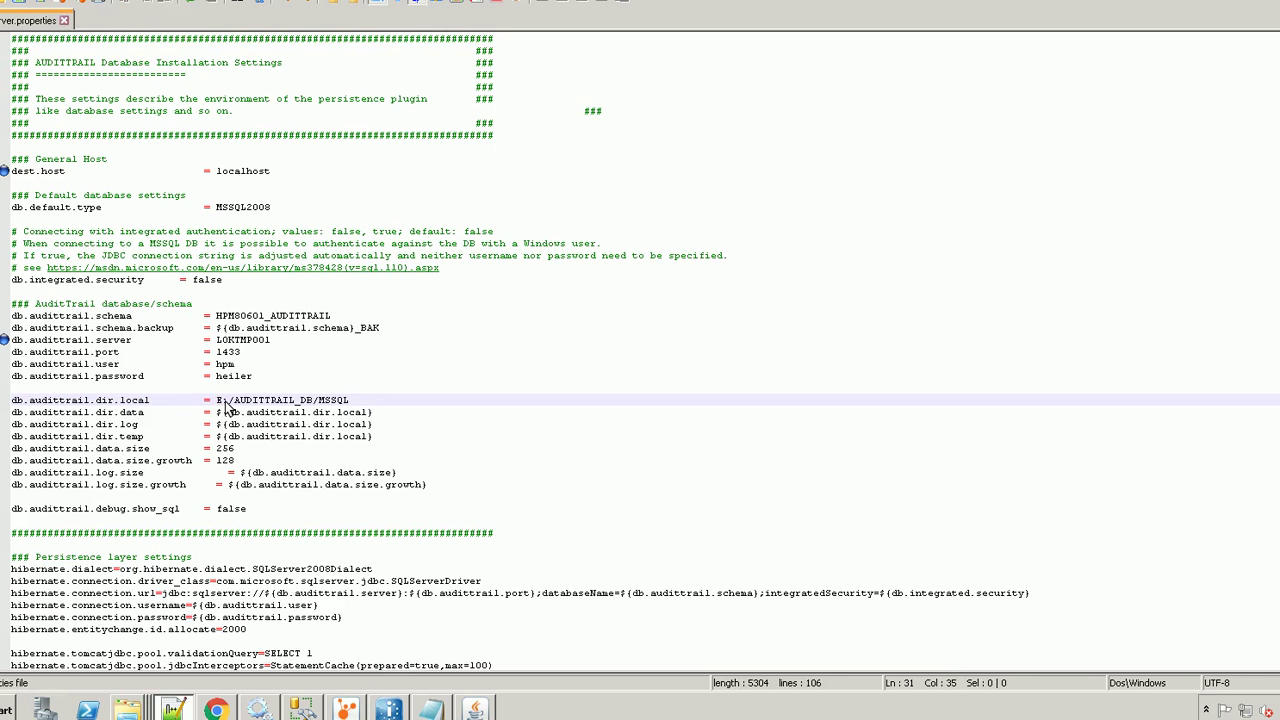
left_click_drag(217, 405, 225, 406)
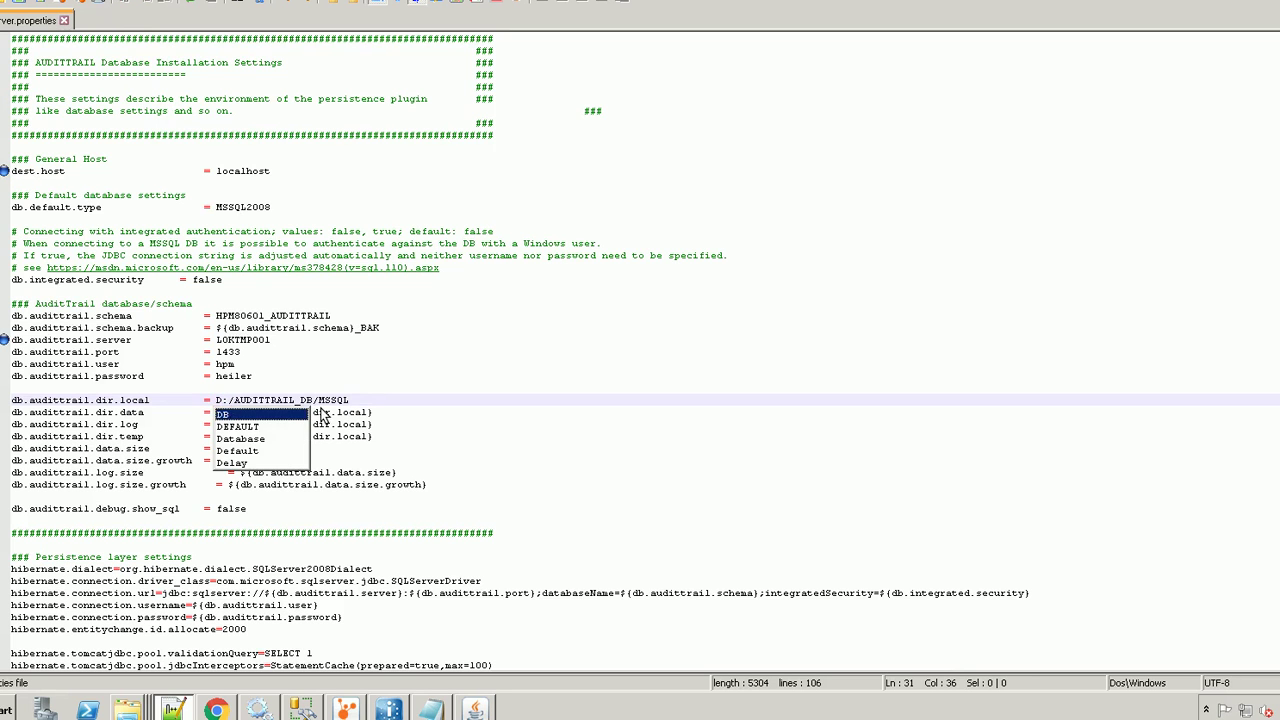
left_click(372, 400)
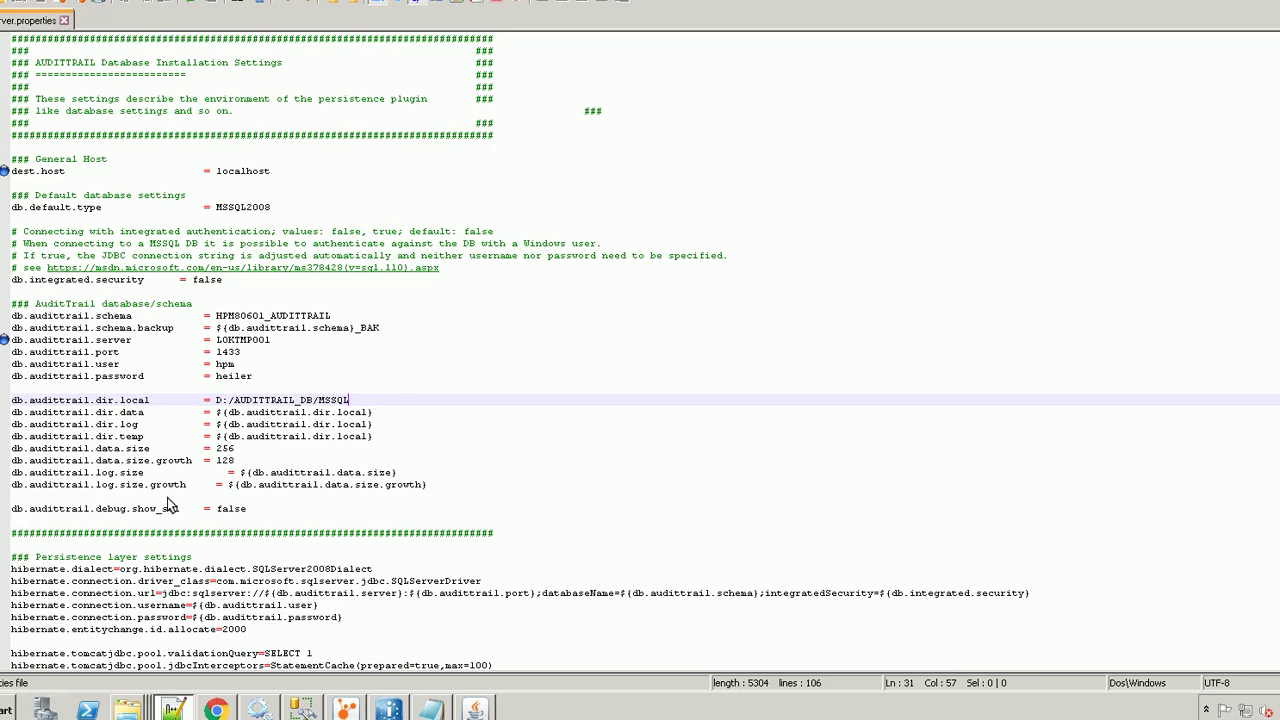
Review the dir.data, size and debug.show_sql = false settings
left_click_drag(113, 418, 117, 419)
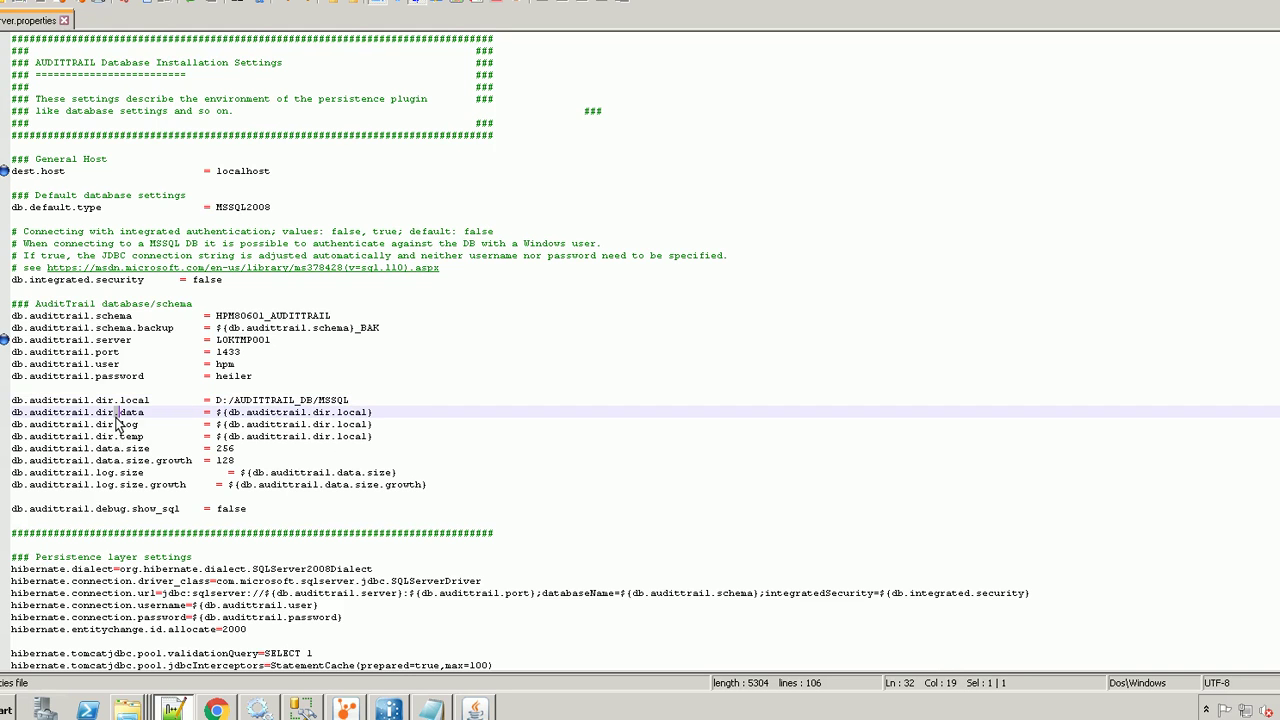
left_click_drag(240, 416, 246, 417)
double_click(236, 424)
double_click(236, 436)
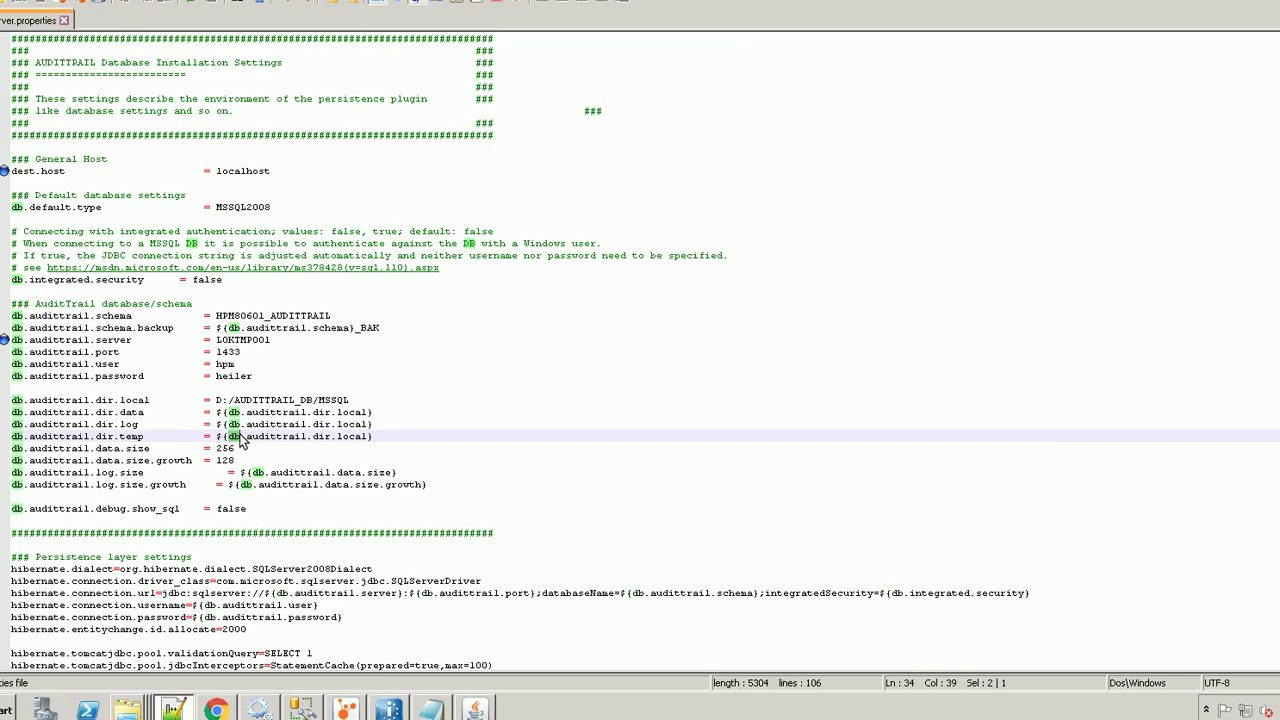
left_click(126, 460)
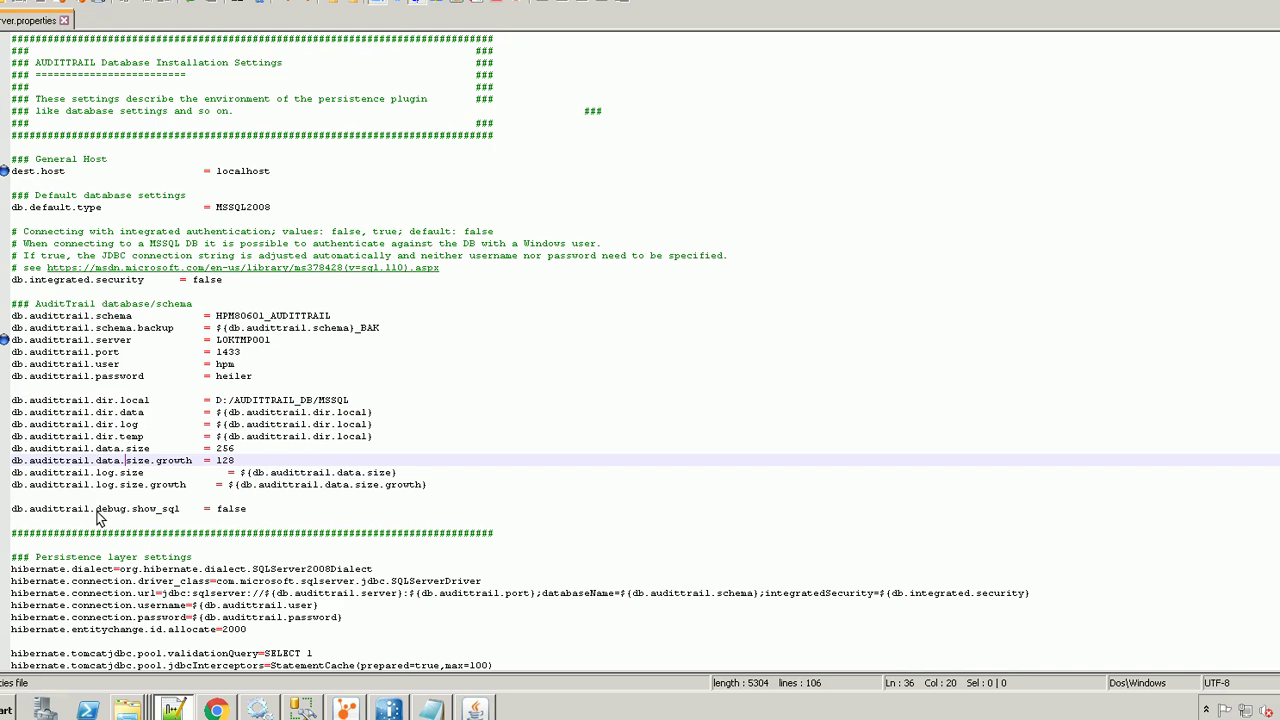
left_click_drag(97, 511, 249, 511)
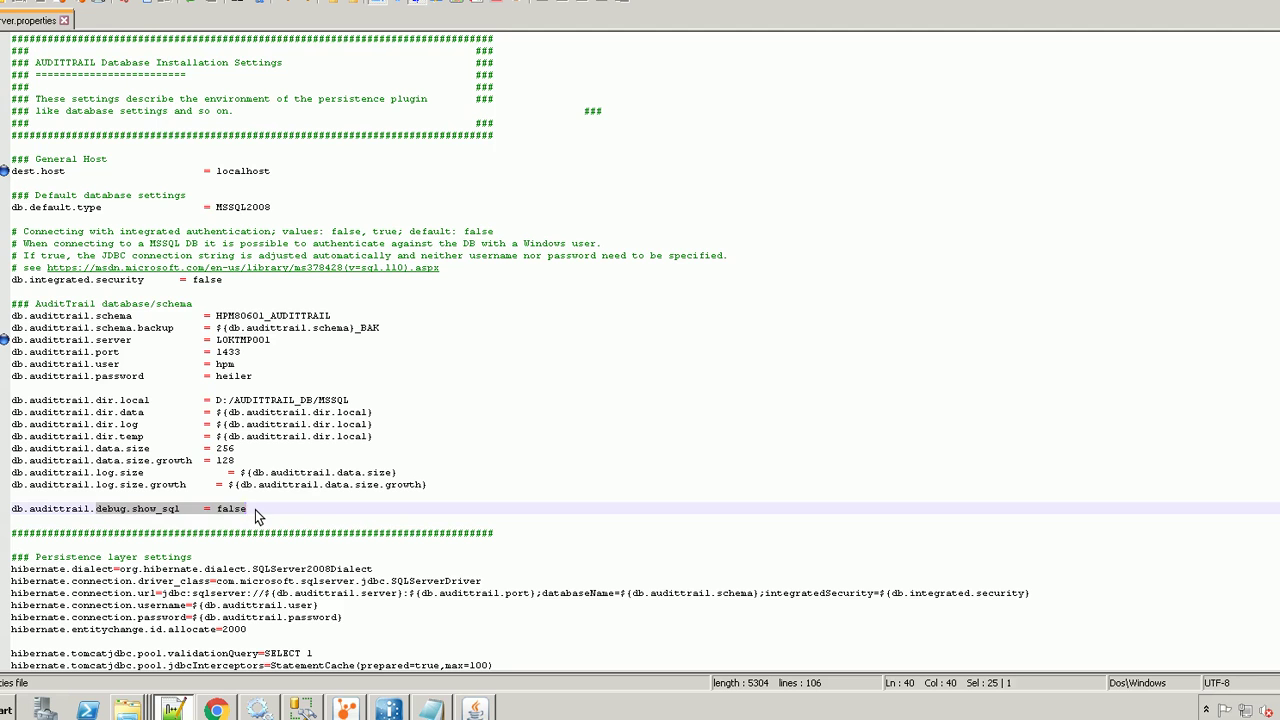
left_click(255, 511)
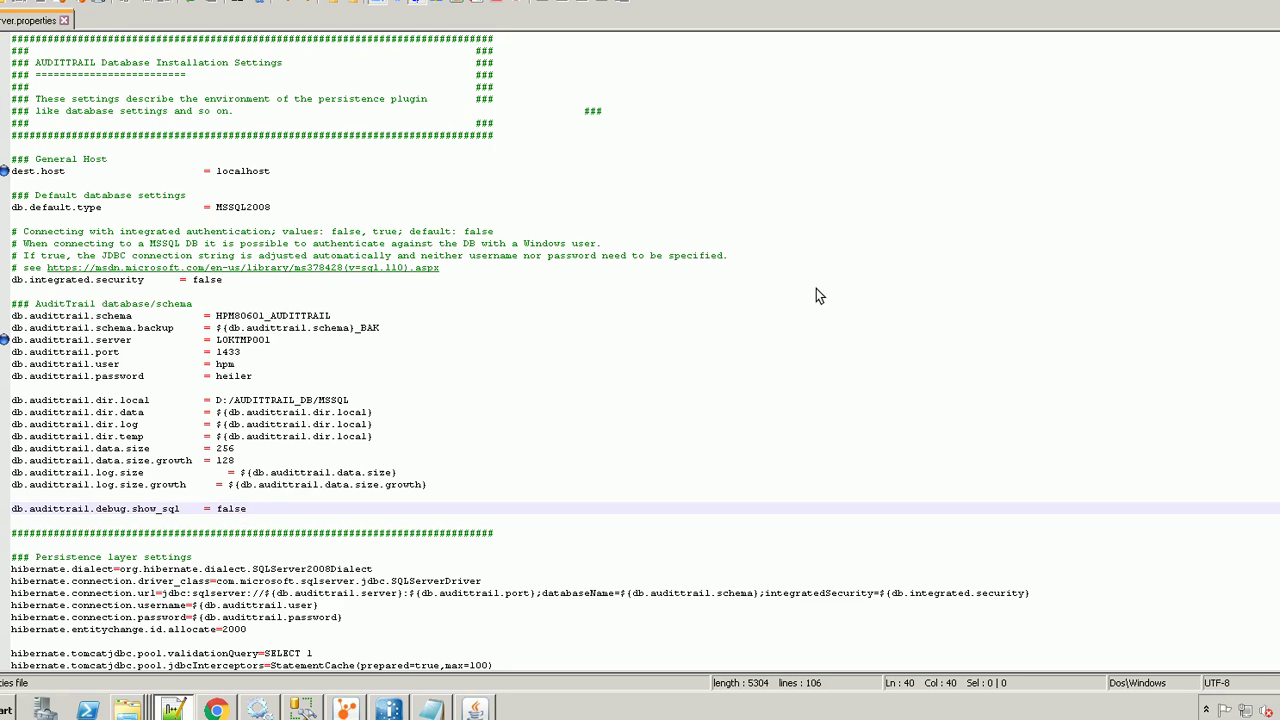
From the audittrailserver window, go up to atserver\bin and launch setup_console
mouse_move(128, 707)
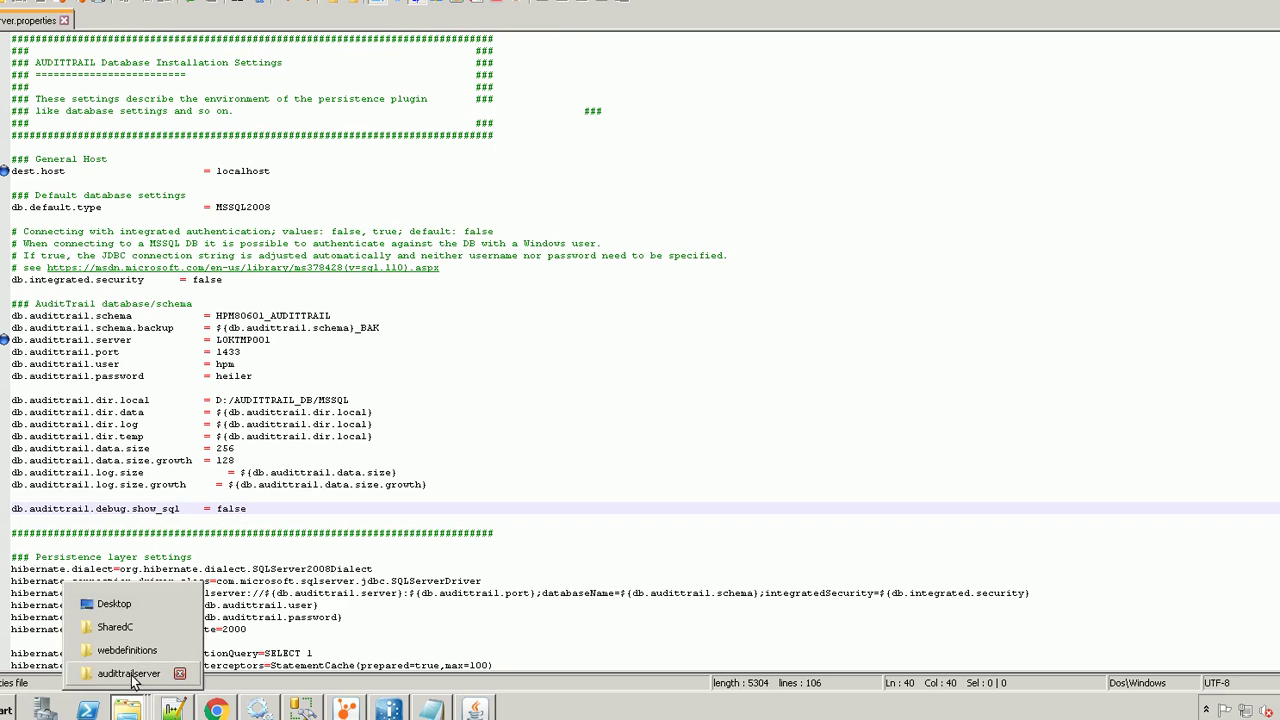
left_click(128, 674)
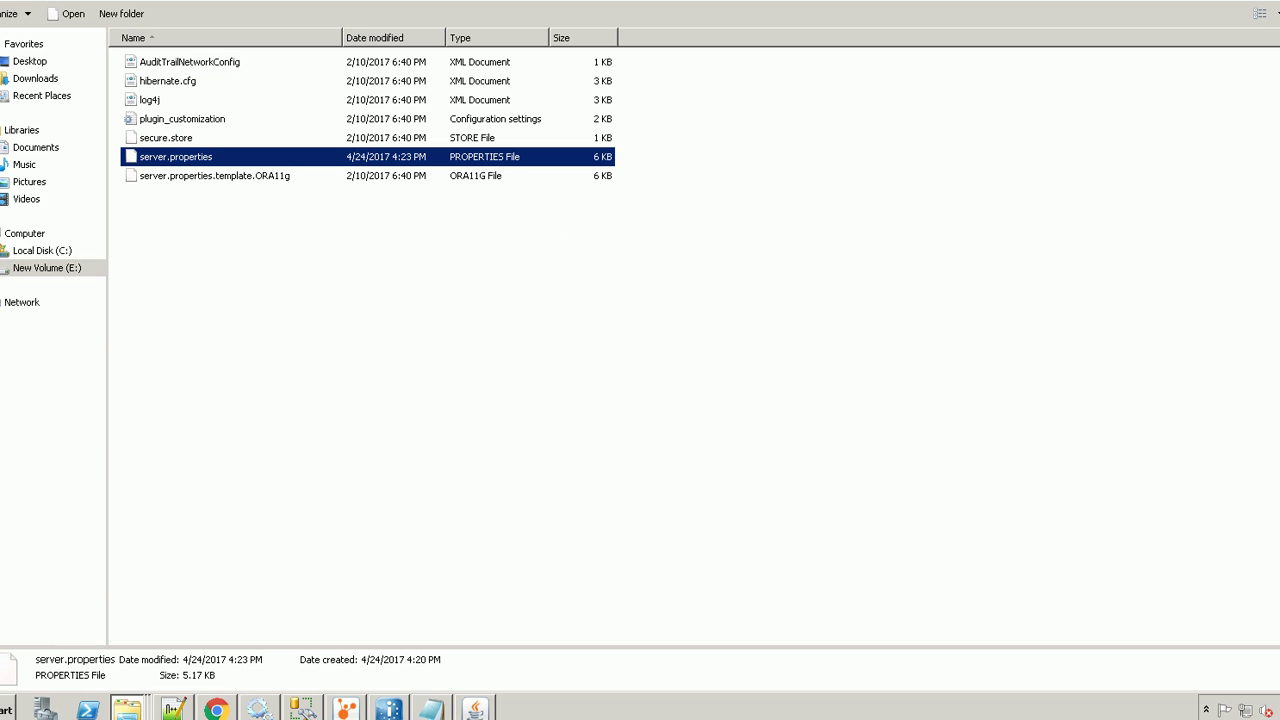
left_click(236, 256)
key("BackSpace")
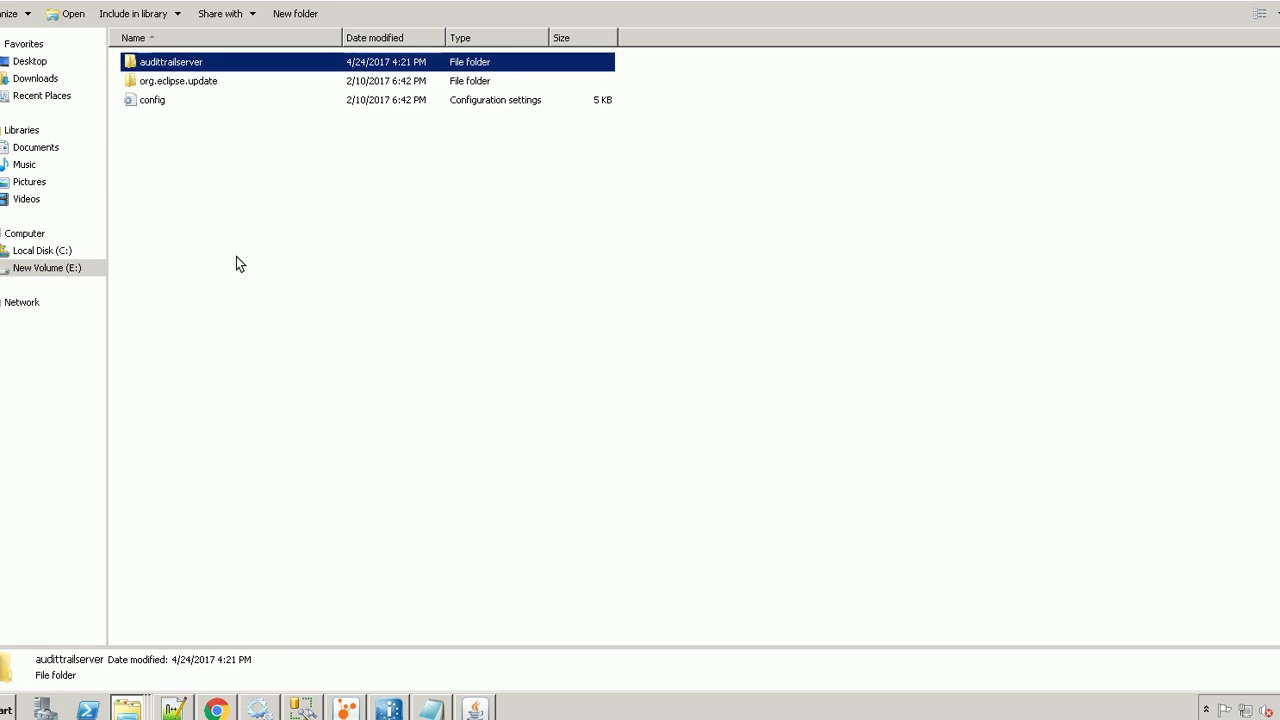
key("BackSpace")
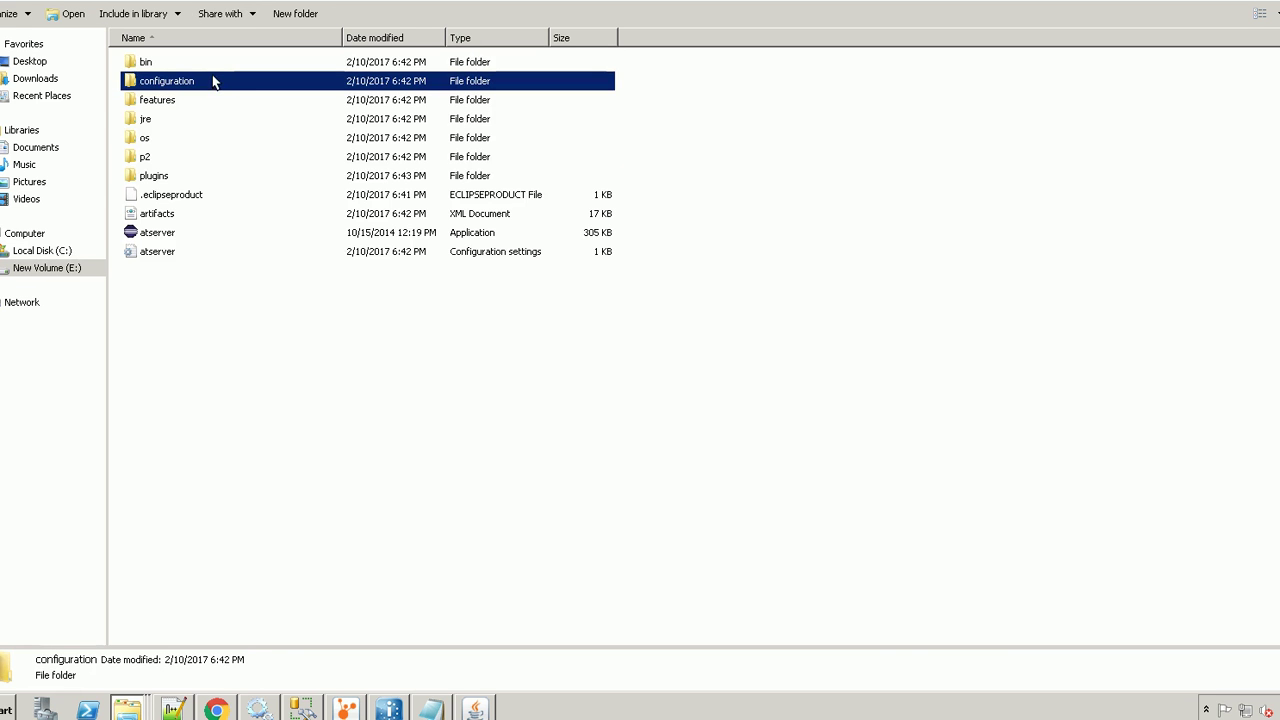
double_click(196, 65)
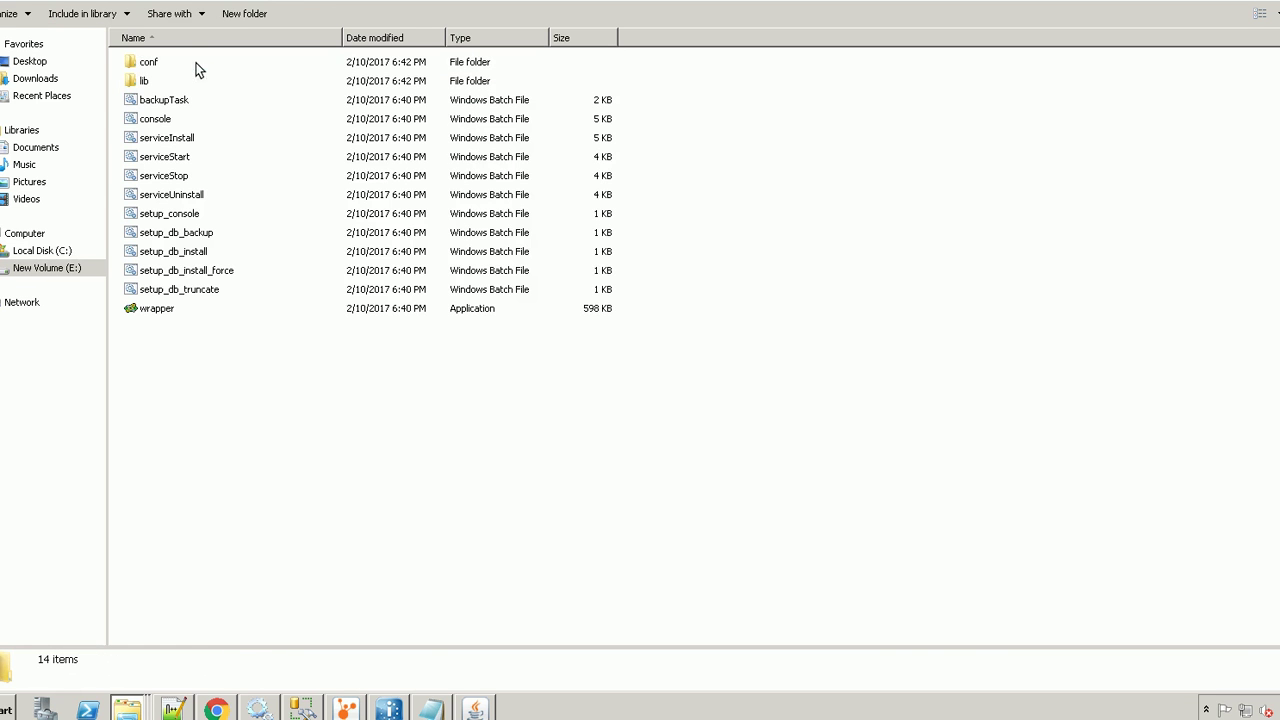
left_click(219, 214)
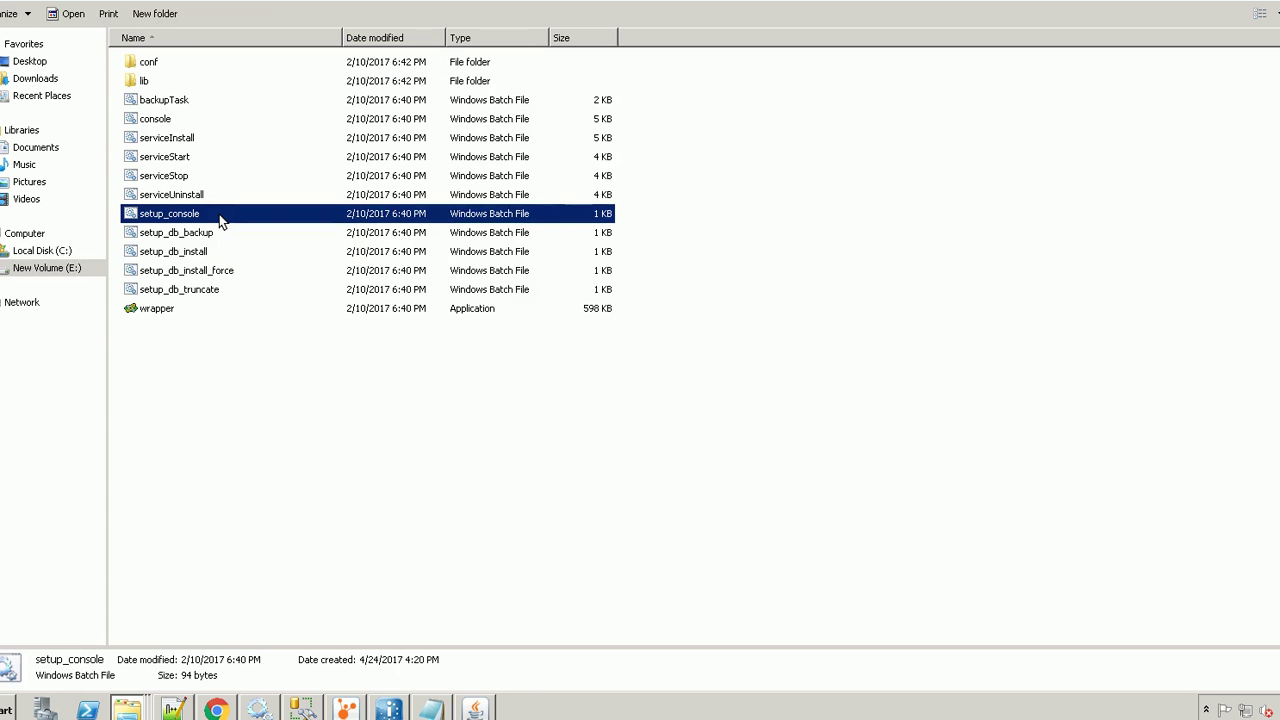
double_click(219, 214)
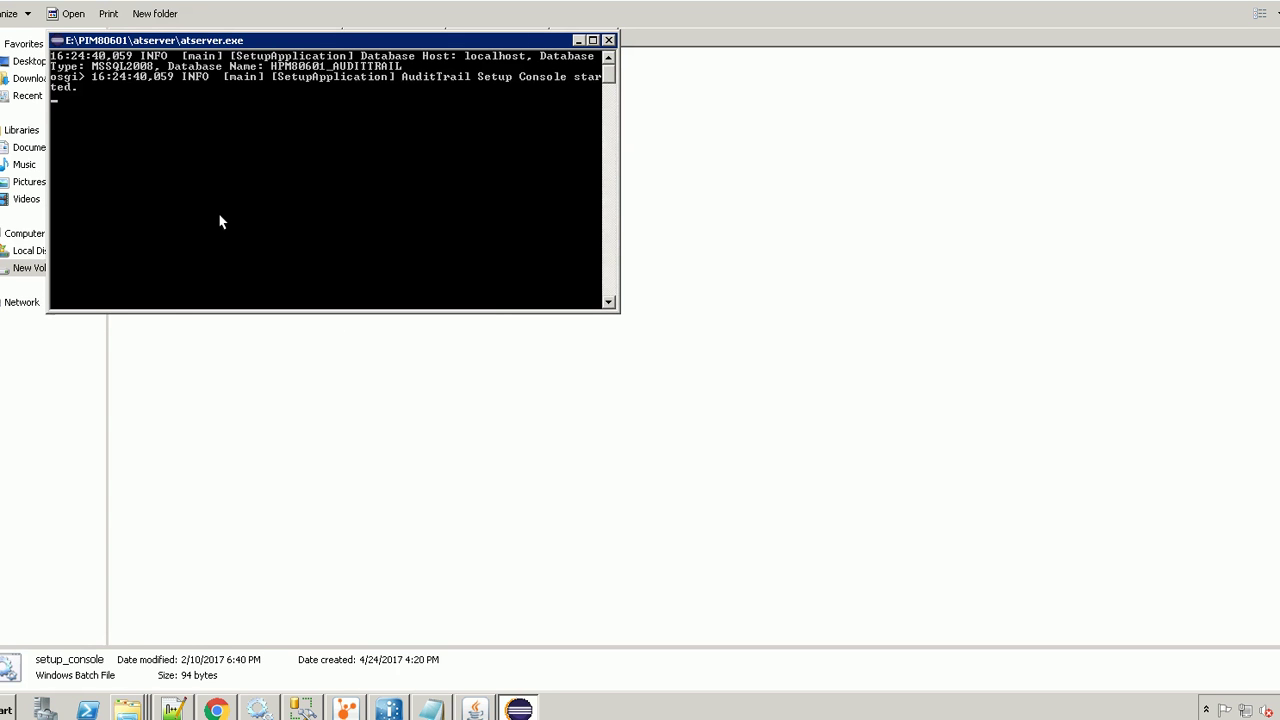
Run dbInstall at the osgi> prompt and answer y to install the database
key("Return")
type("dbInstall")
key("Return")
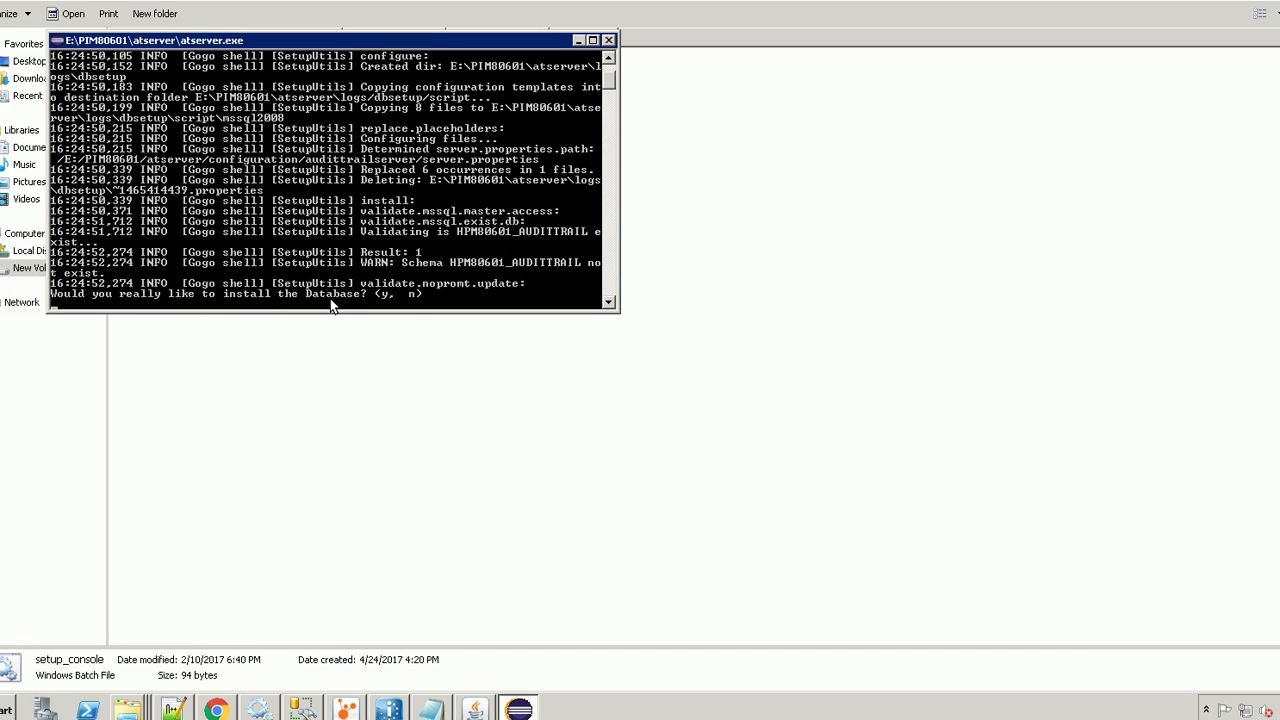
type("y")
key("Return")
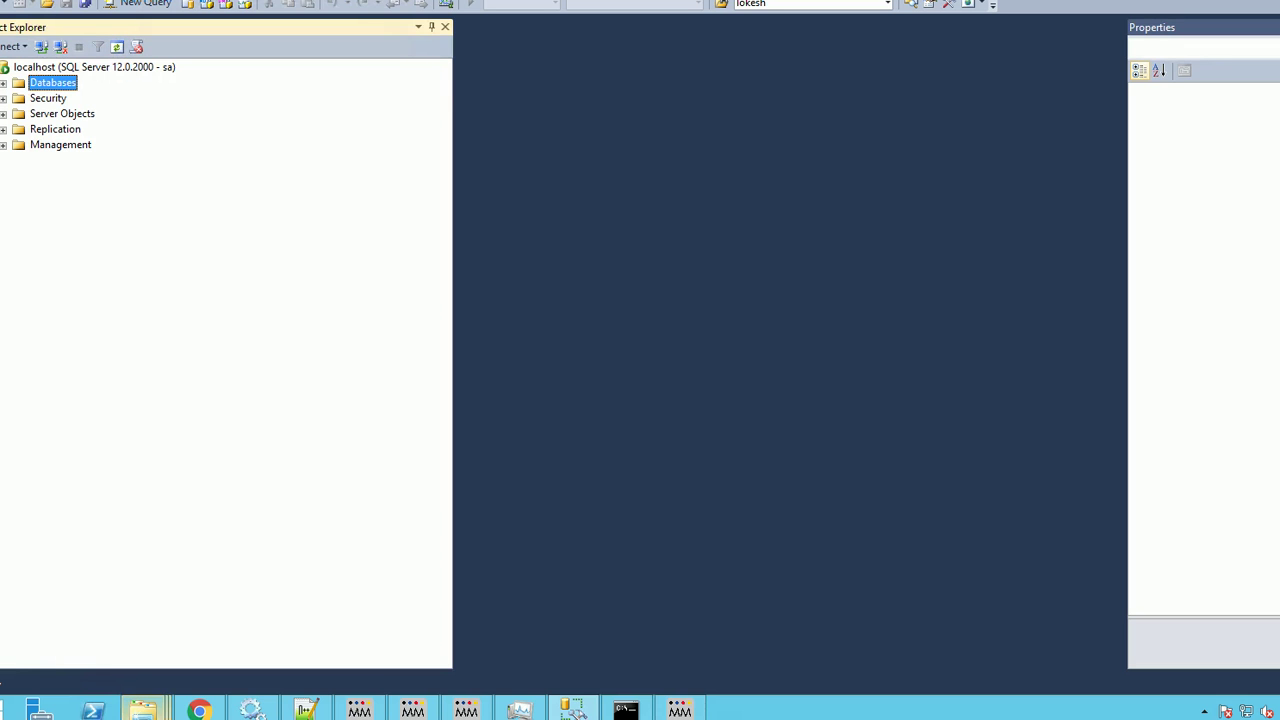
left_click(4, 84)
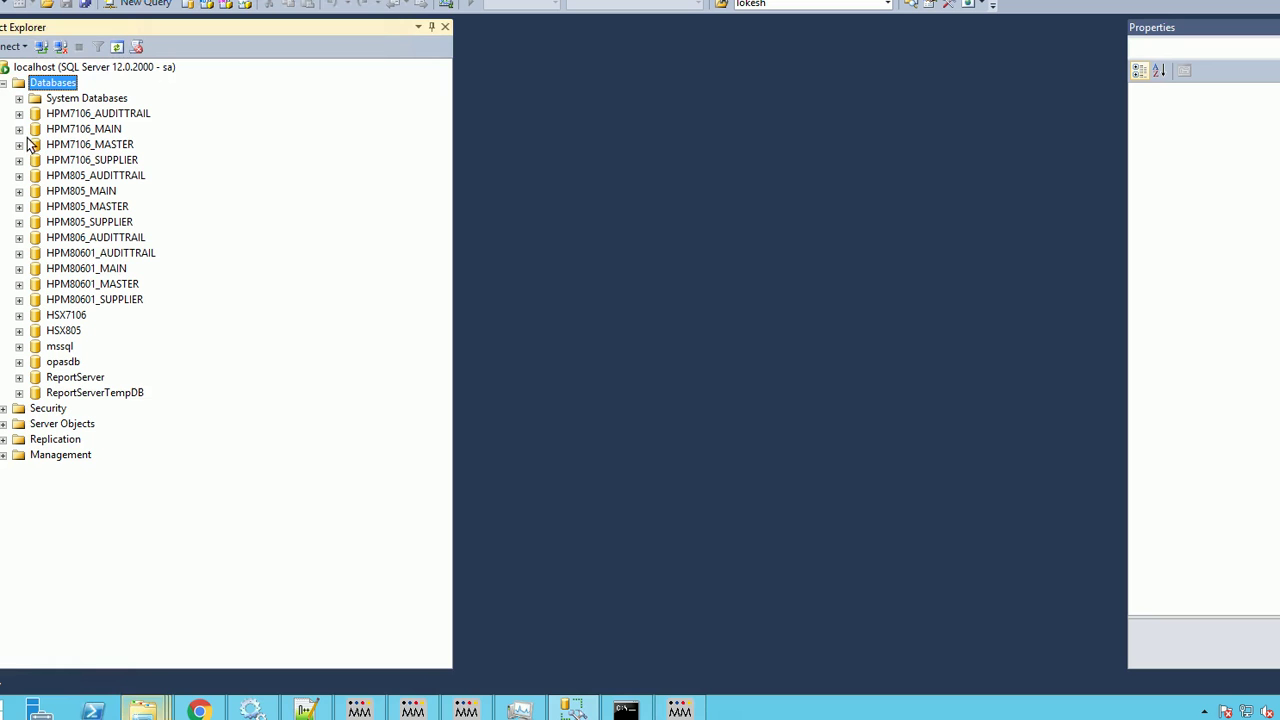
Expand HPM80601_AUDITTRAIL in Object Explorer and show its Tables node
left_click(92, 256)
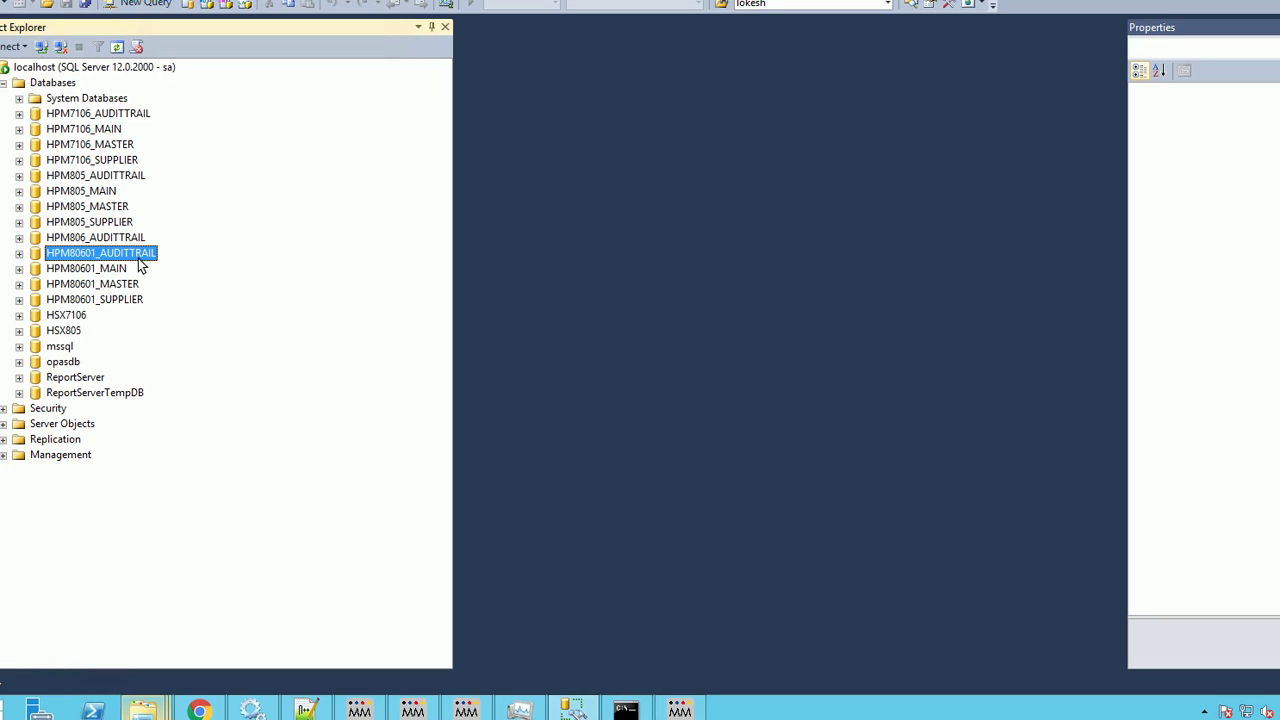
left_click(19, 253)
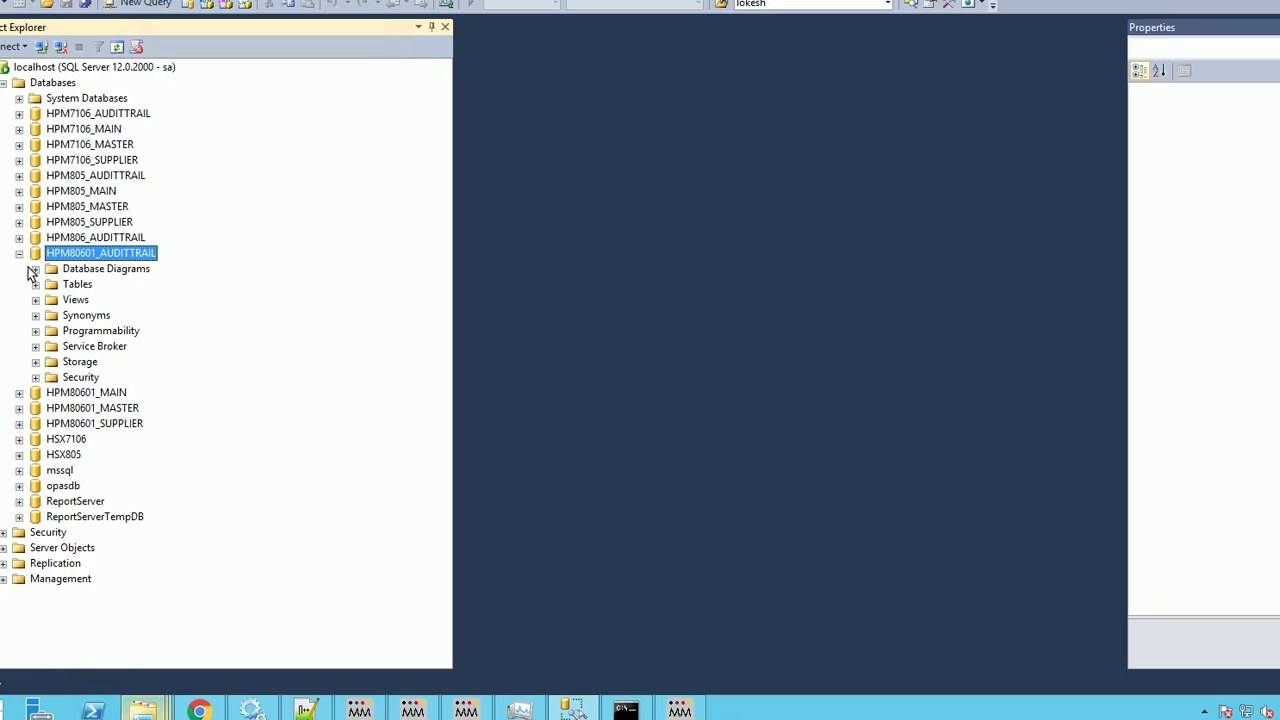
left_click(36, 285)
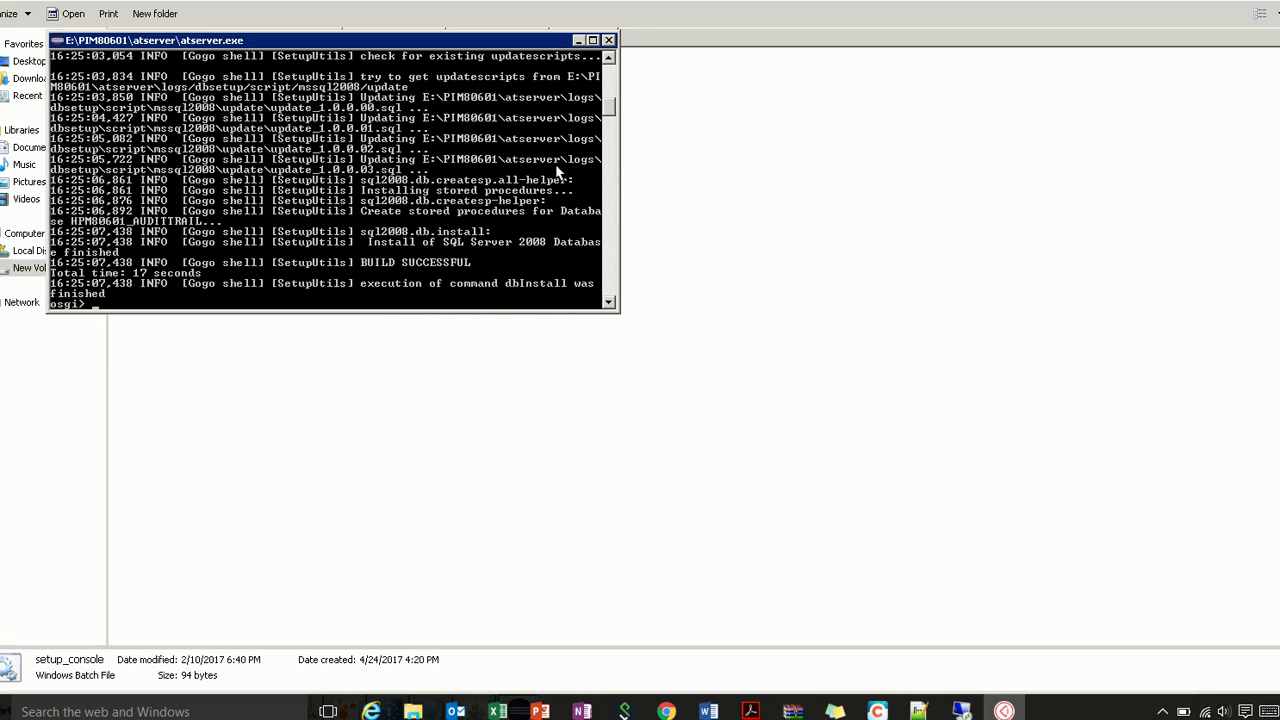
Close the console and open server.properties.template.ORA11g from audittrailserver in Notepad++
left_click(608, 40)
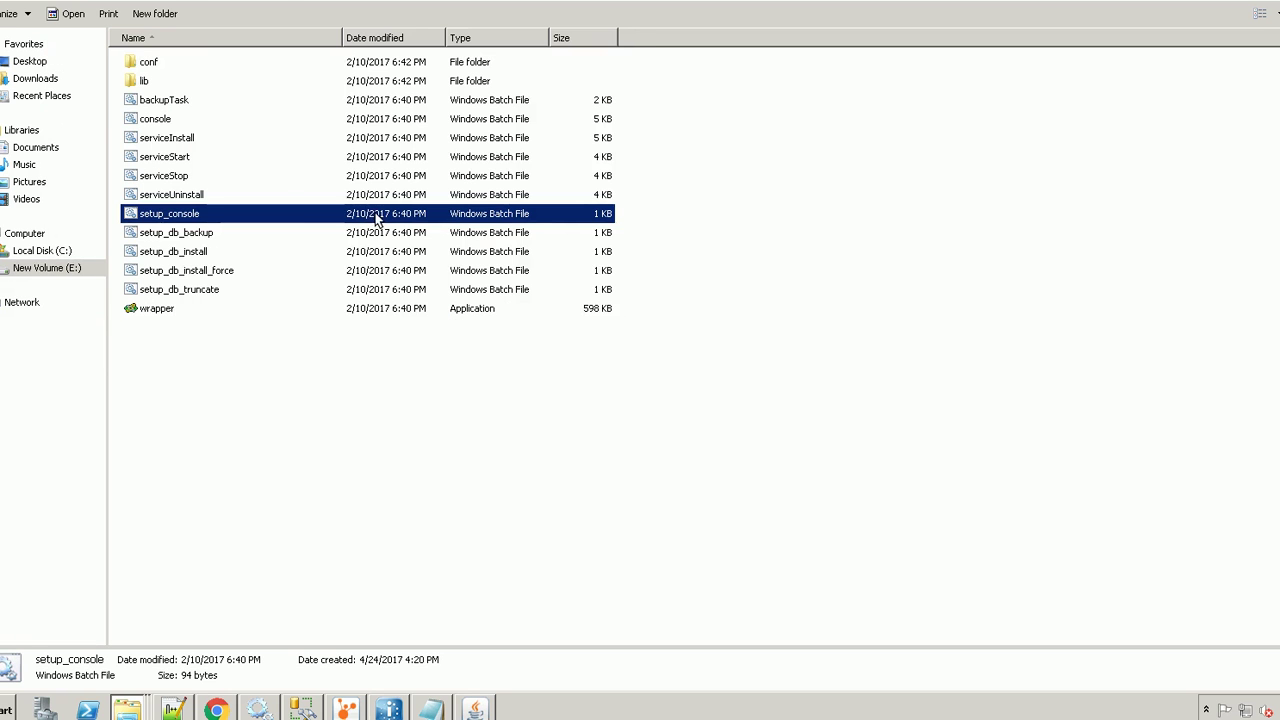
left_click(240, 418)
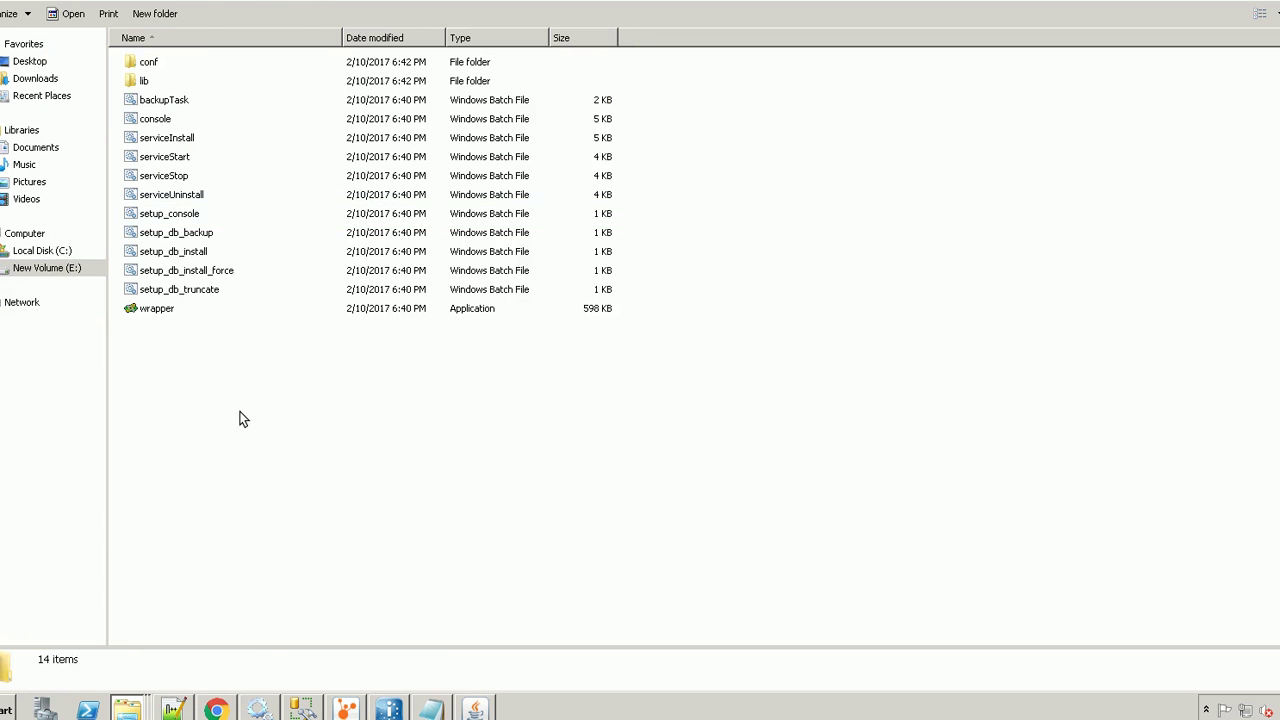
key("BackSpace")
key("Down")
key("Return")
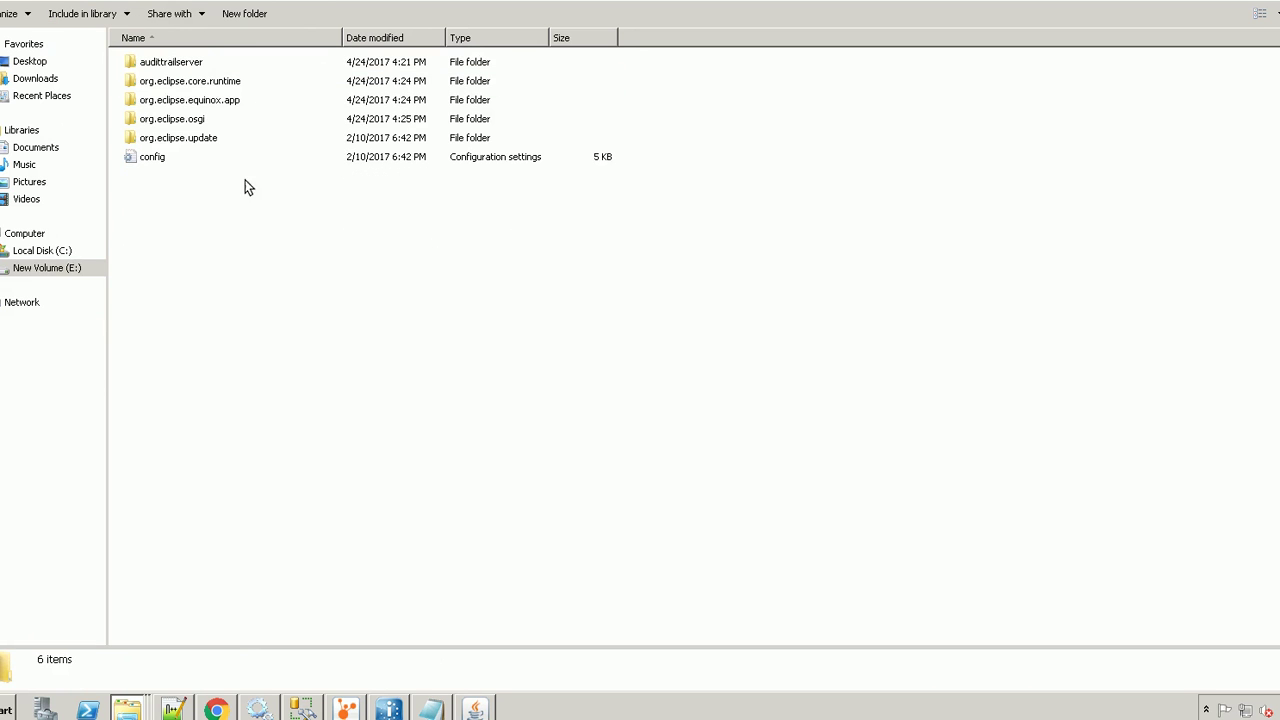
double_click(241, 66)
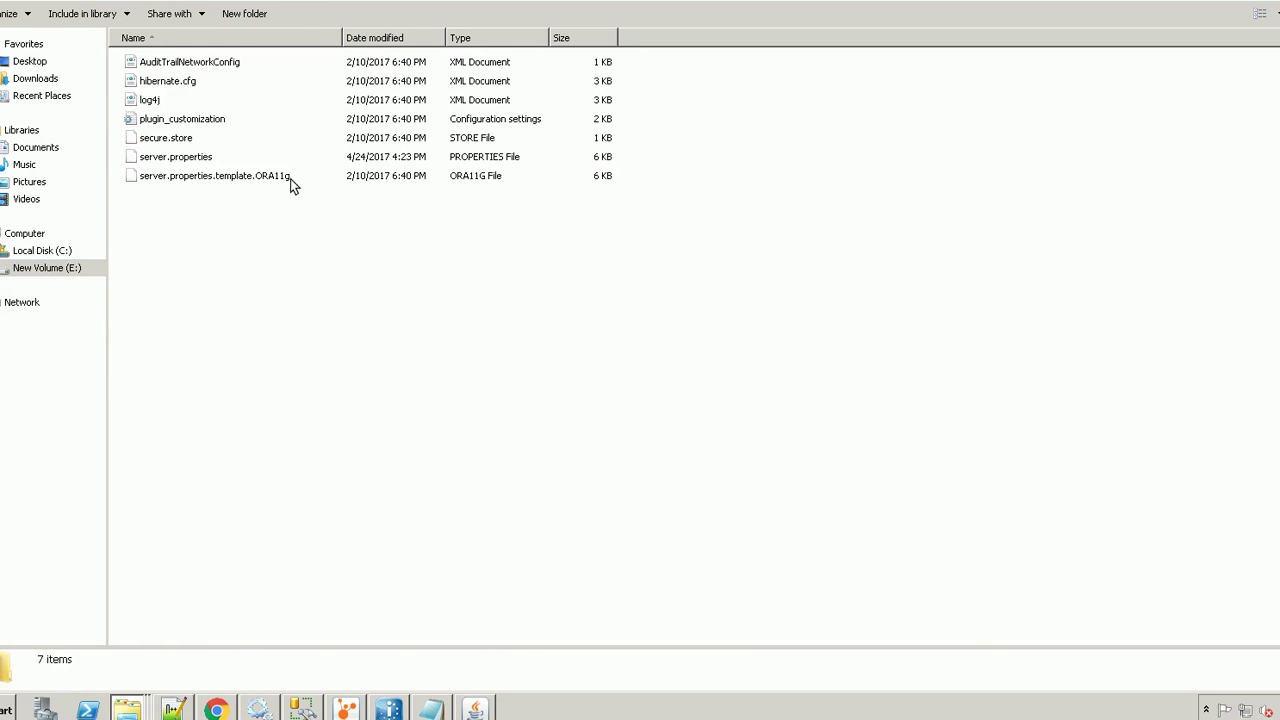
right_click(291, 180)
left_click(326, 204)
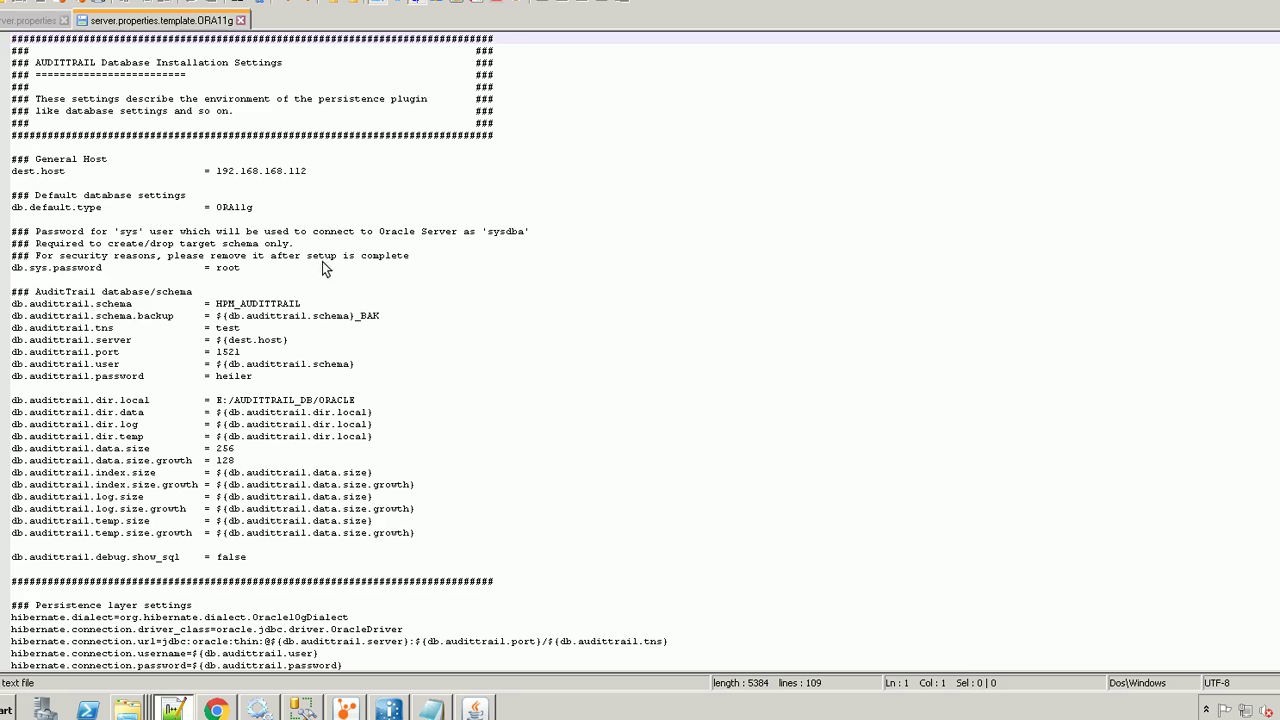
left_click(322, 267)
left_click_drag(36, 171, 42, 171)
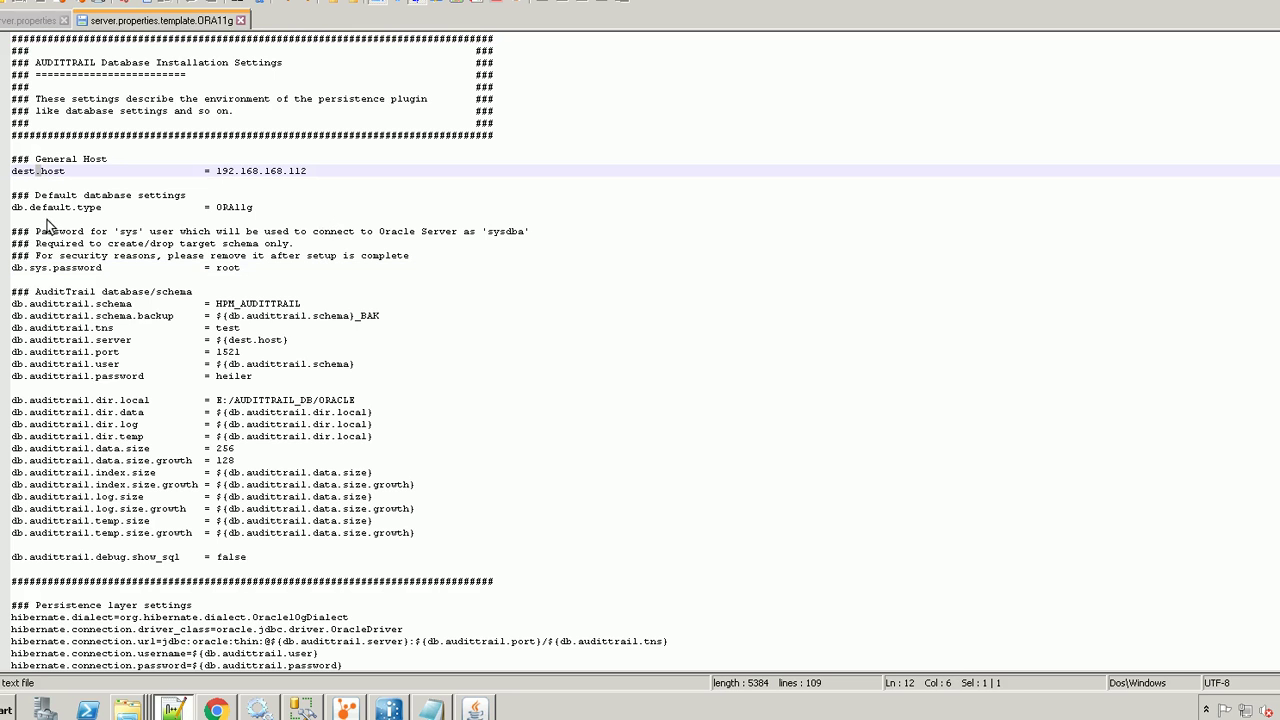
double_click(74, 342)
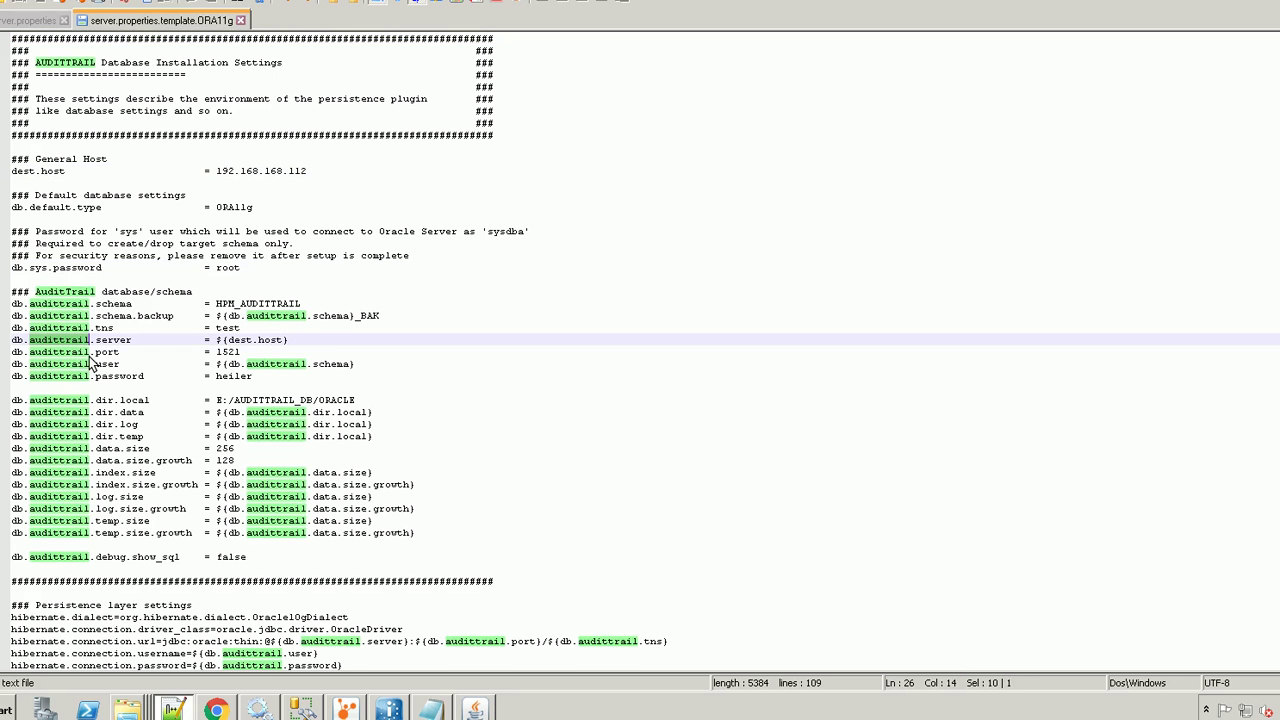
left_click(92, 355)
double_click(110, 376)
double_click(108, 364)
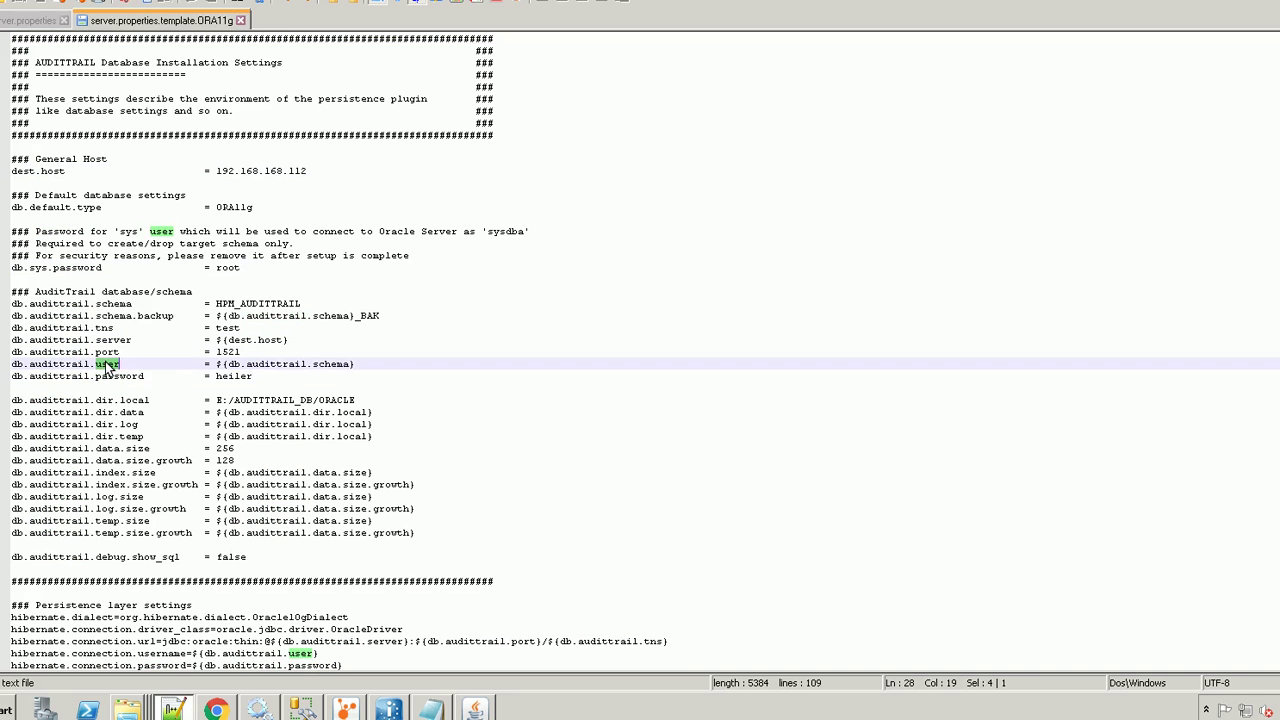
left_click(86, 292)
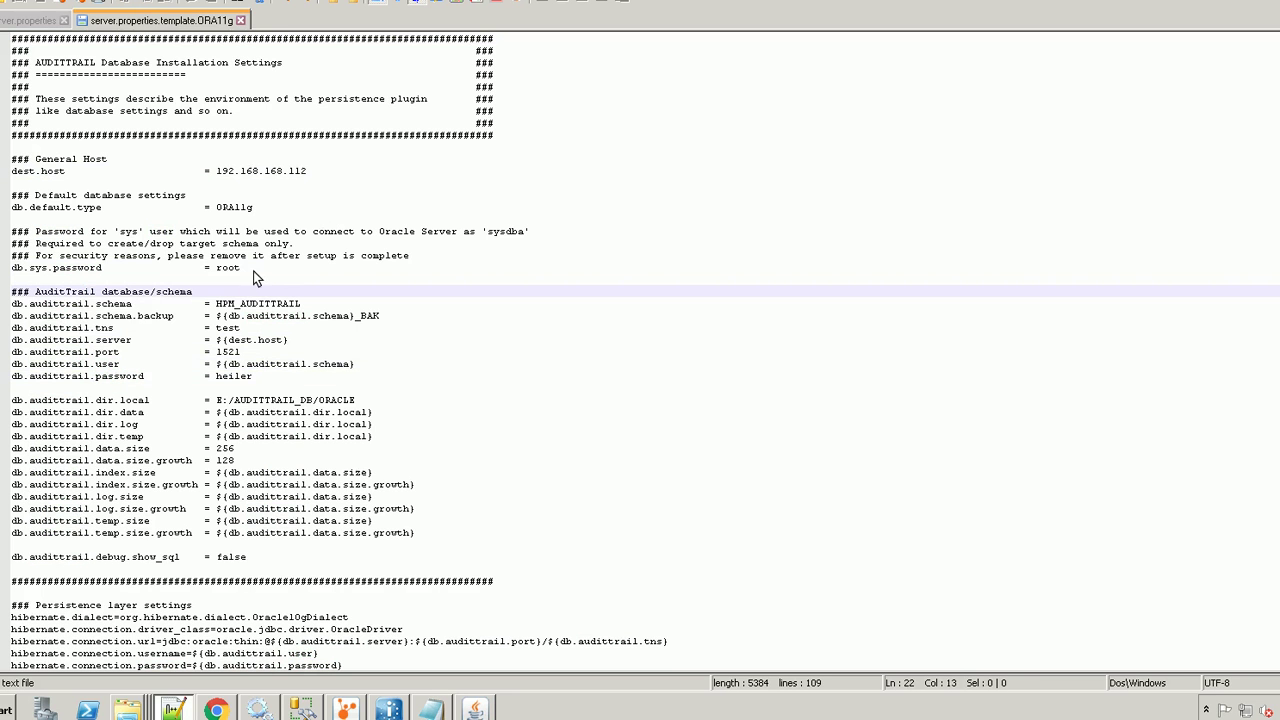
left_click_drag(114, 231, 184, 237)
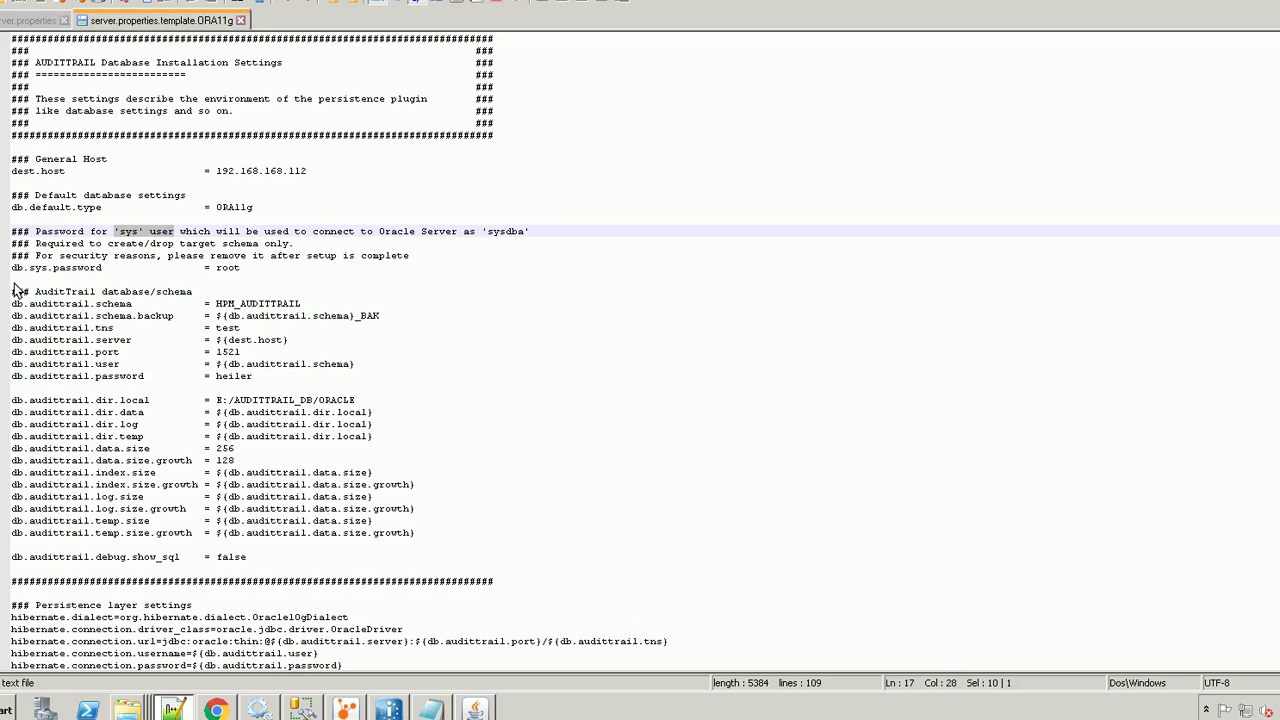
left_click_drag(12, 268, 249, 271)
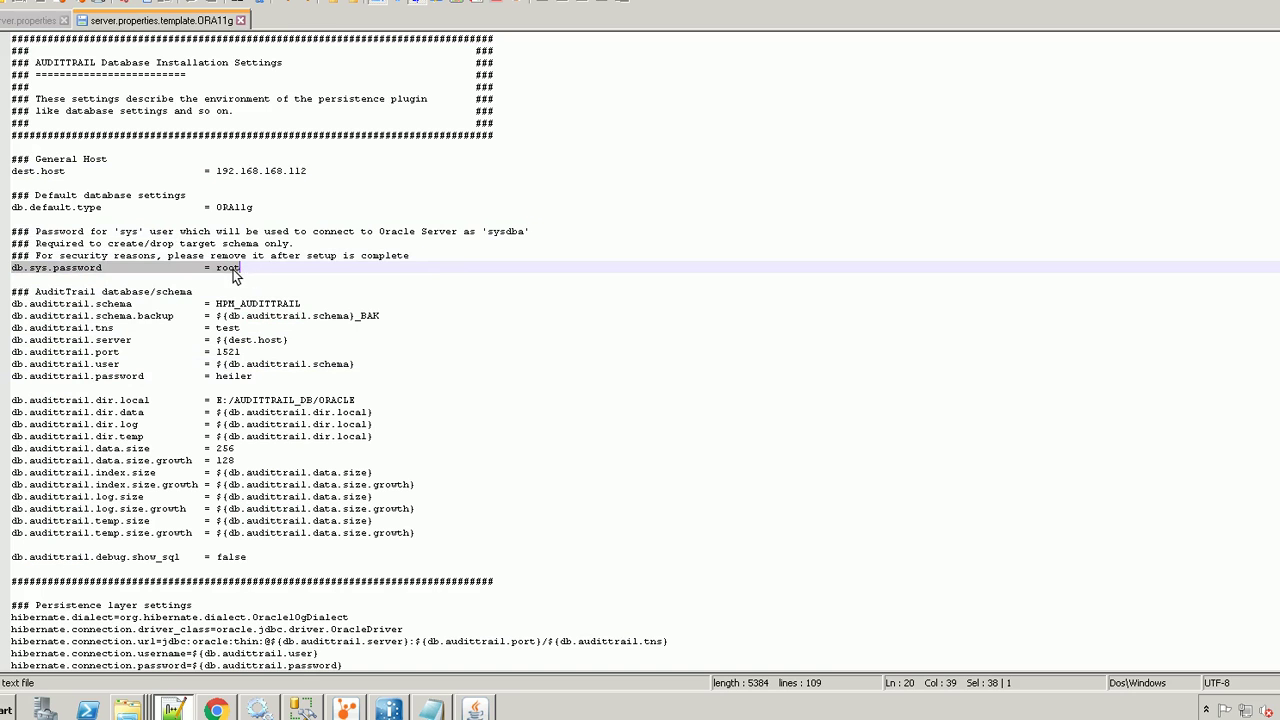
double_click(228, 268)
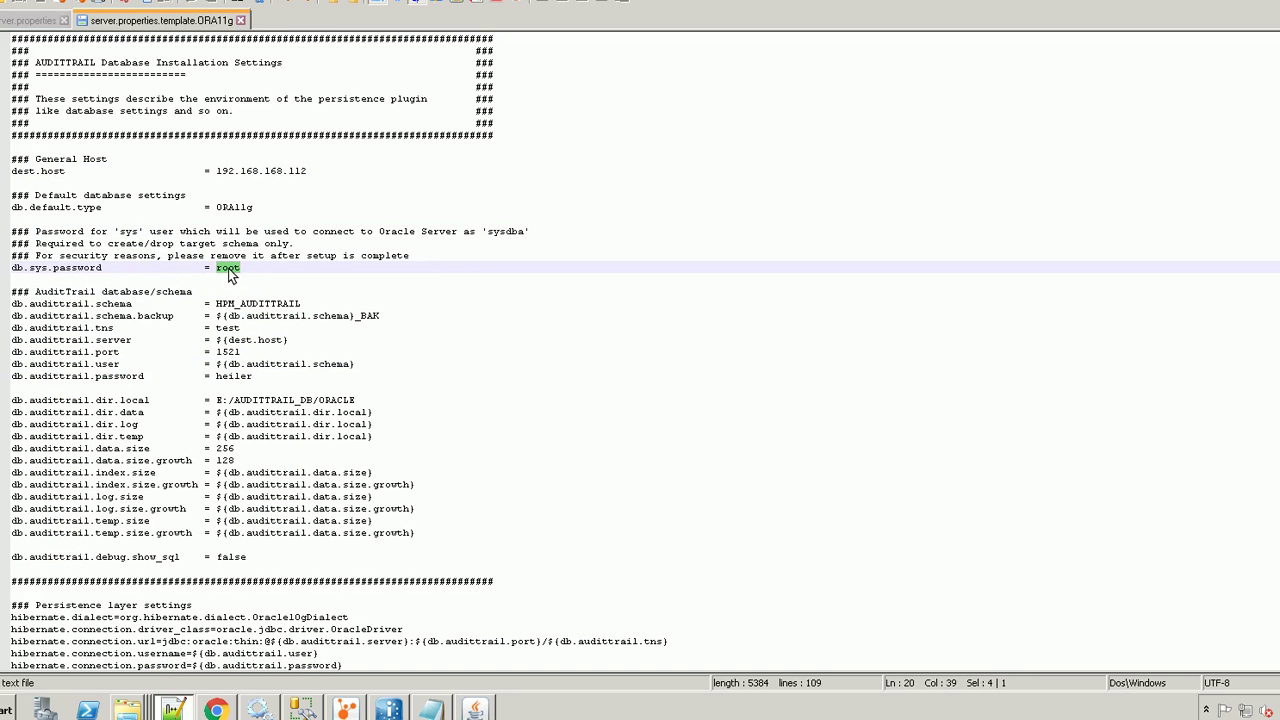
left_click(246, 269)
left_click(224, 270)
double_click(225, 270)
left_click(241, 265)
left_click(127, 709)
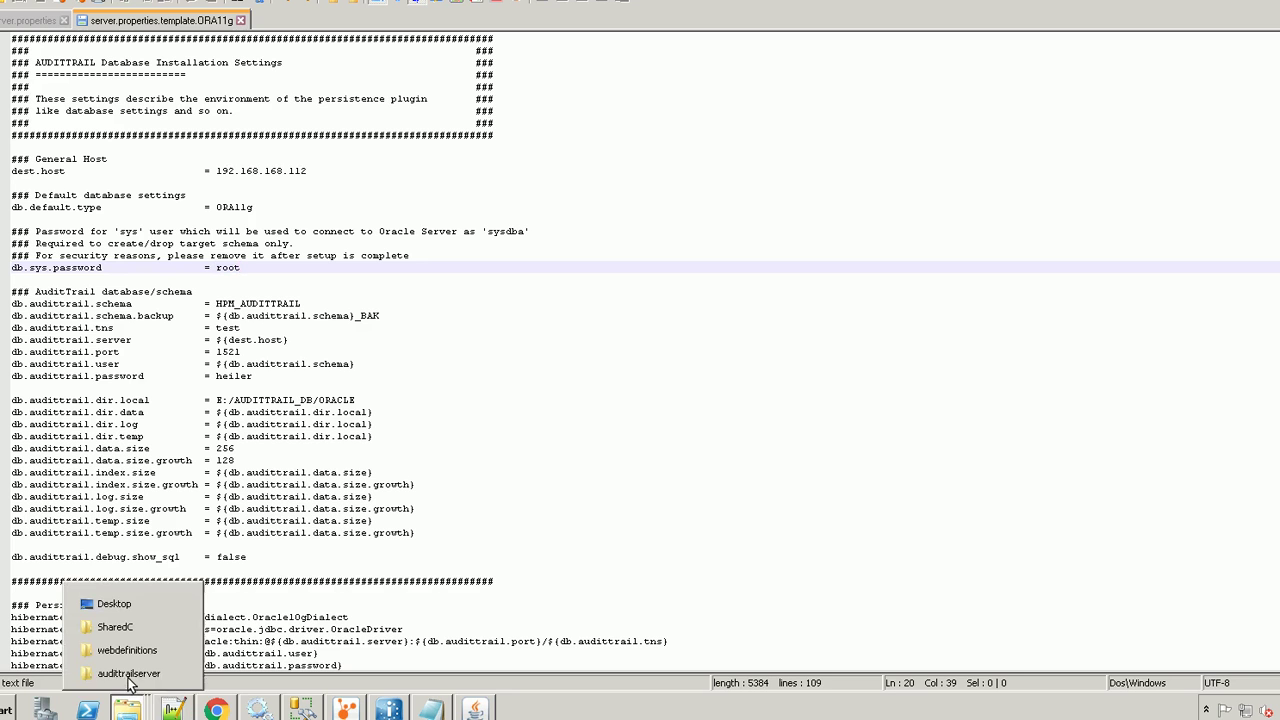
Navigate to plugins\com.heiler.audittrail.server.setup\conf\script\ora11g in Explorer
left_click(128, 674)
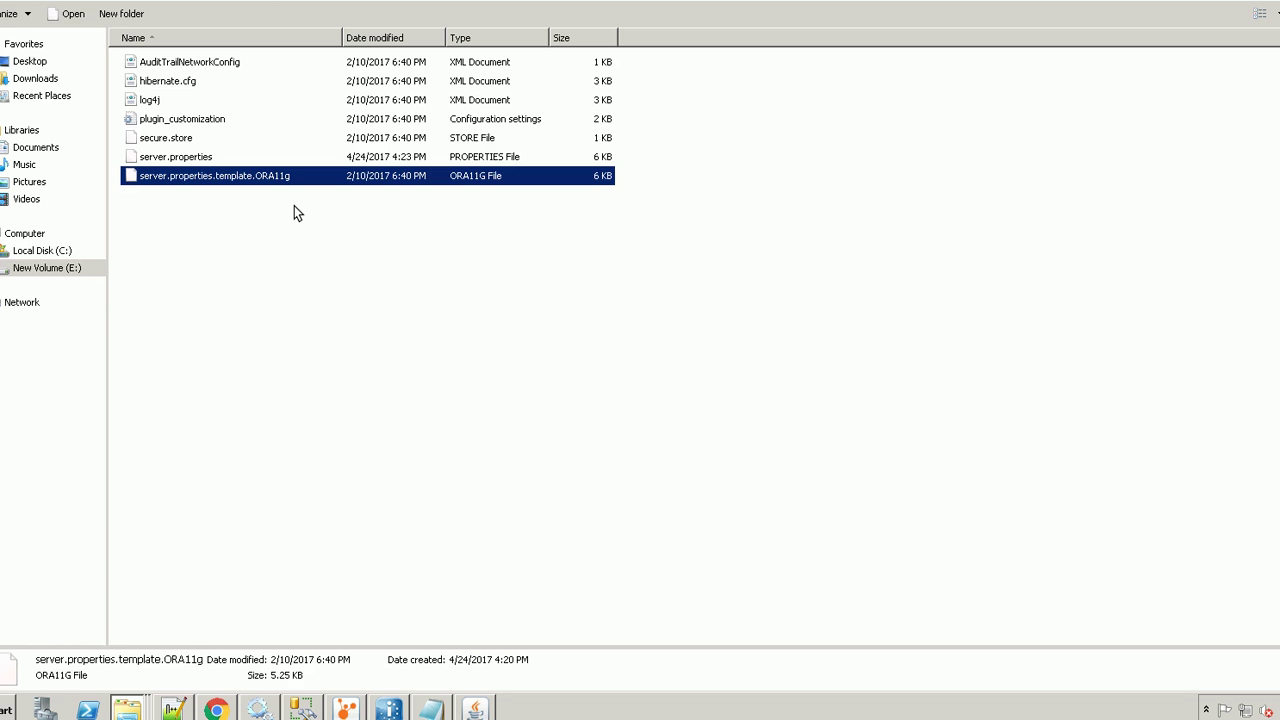
key("BackSpace")
key("BackSpace")
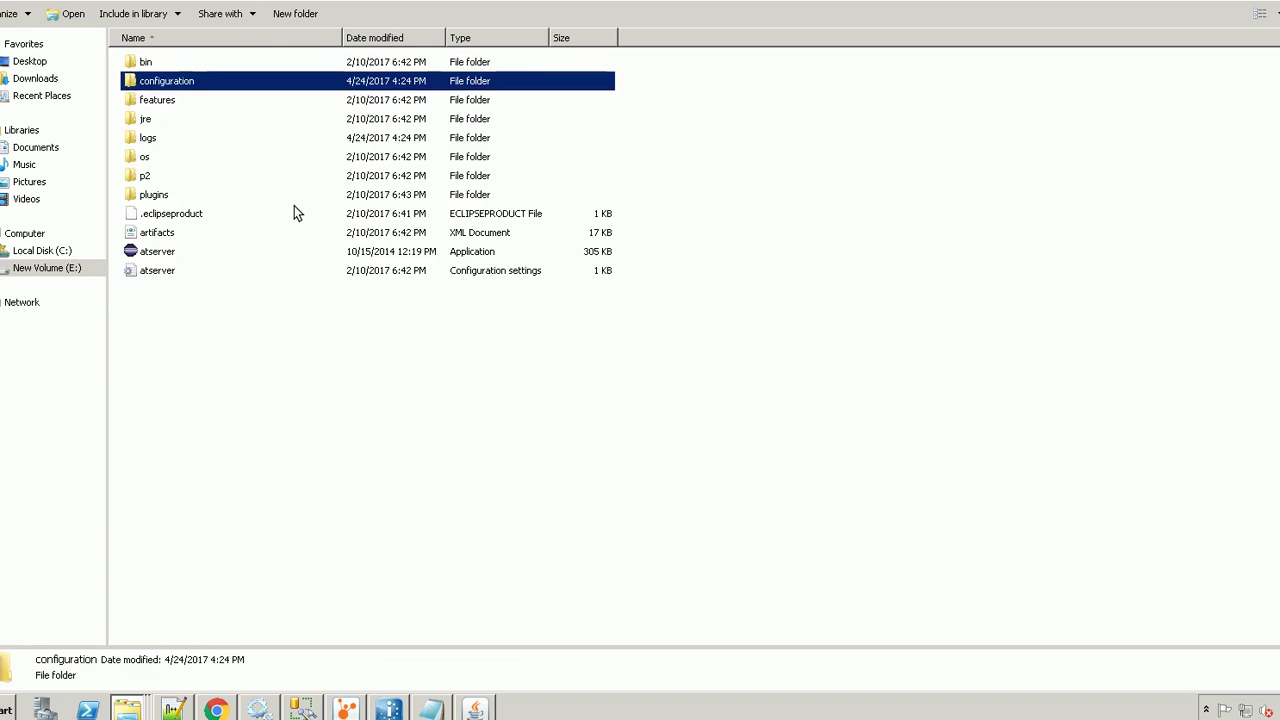
key("Down")
key("Down")
key("Down")
key("Down")
key("Down")
key("Down")
key("Return")
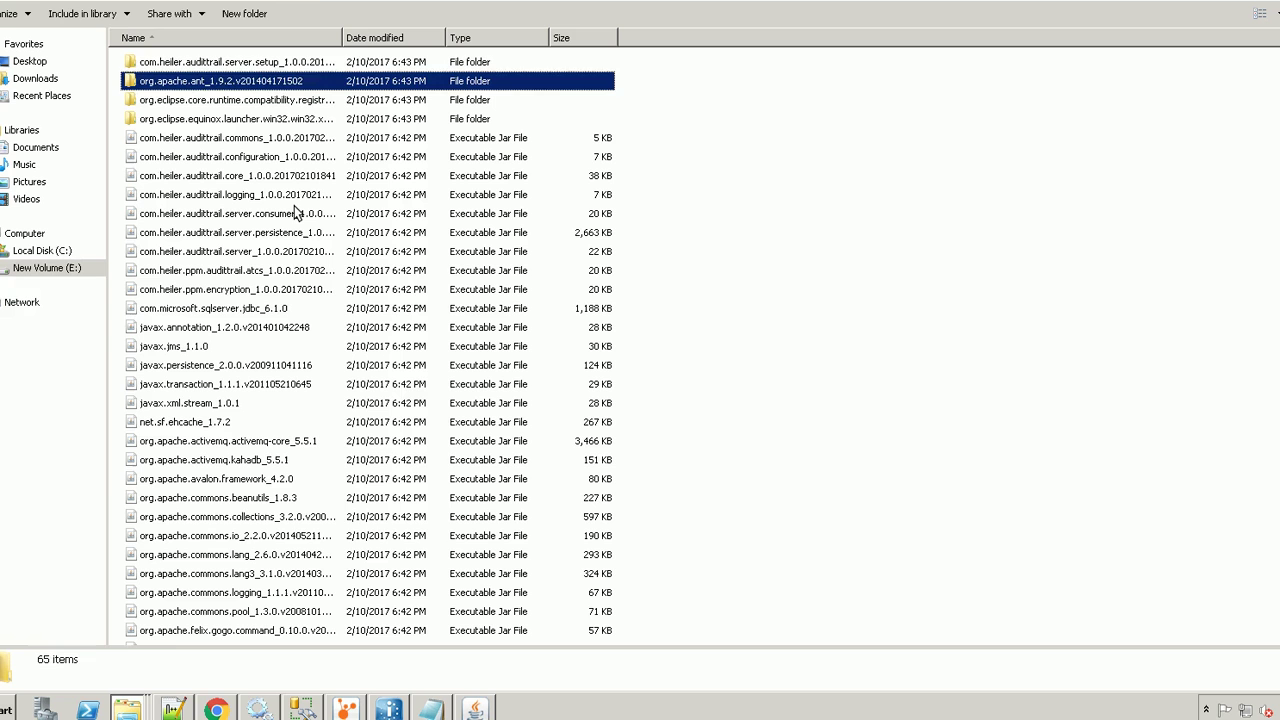
key("Up")
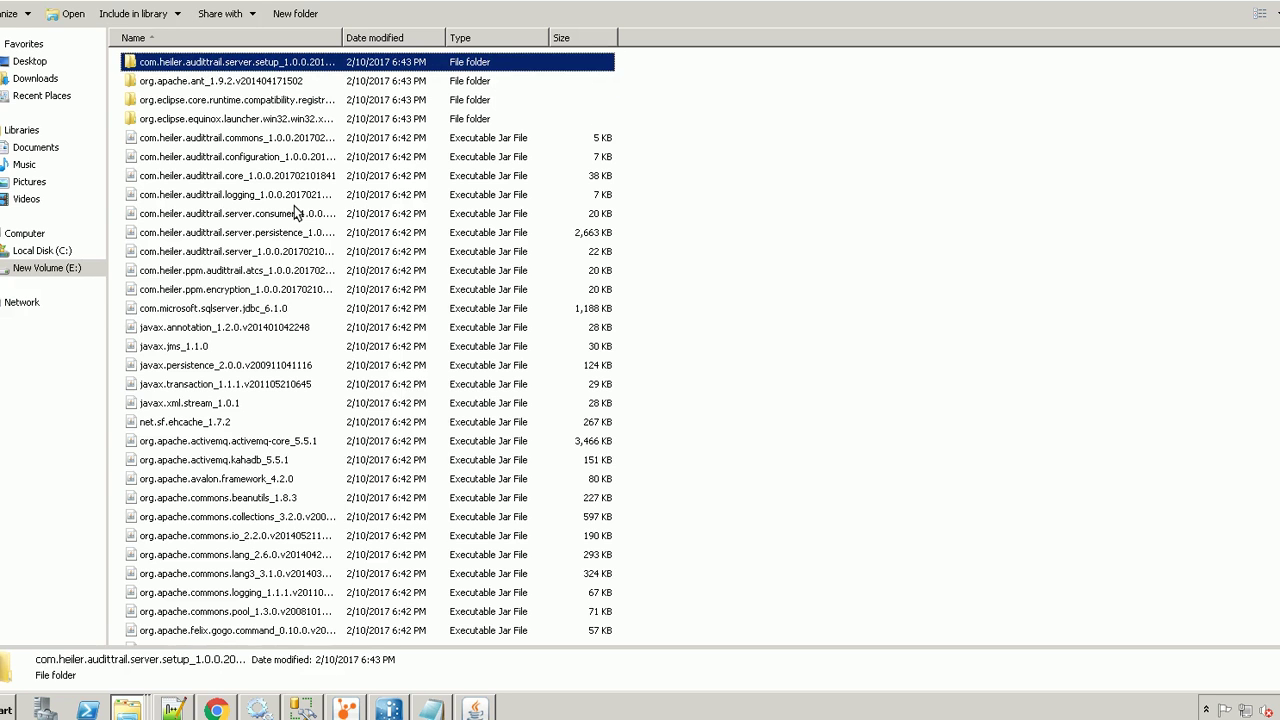
key("Return")
key("Down")
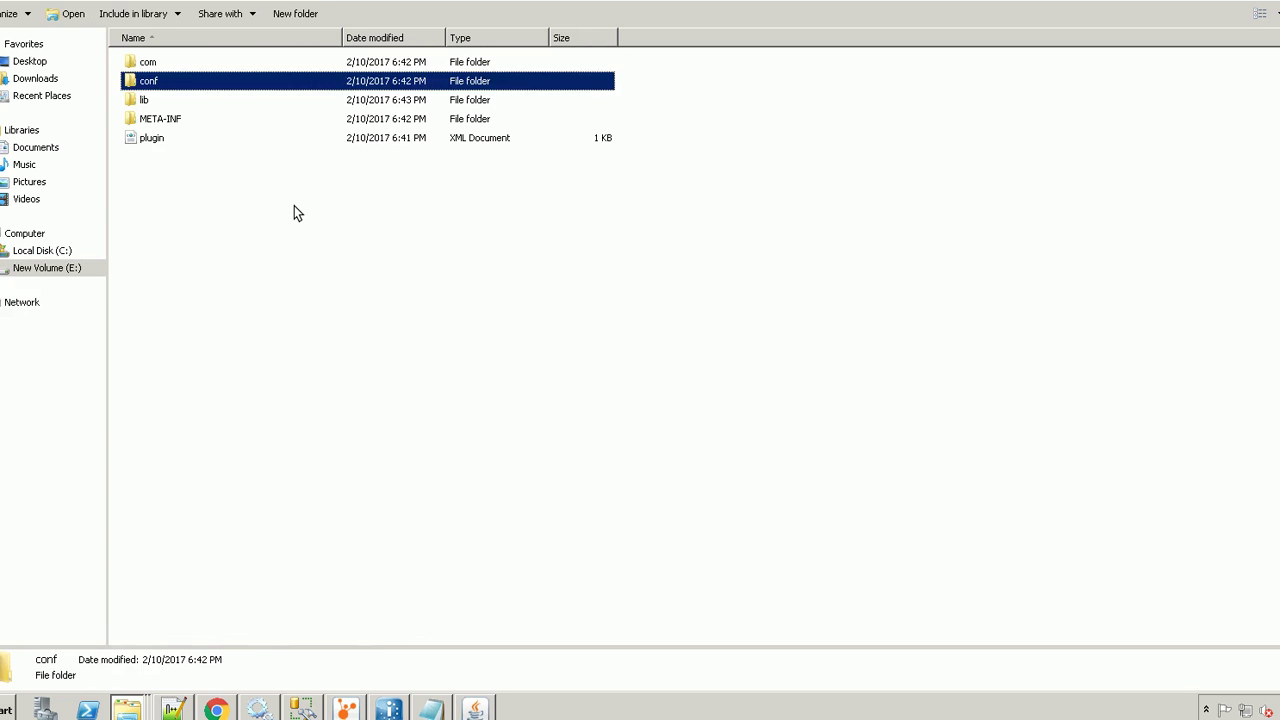
key("Return")
key("Down")
key("Up")
key("Return")
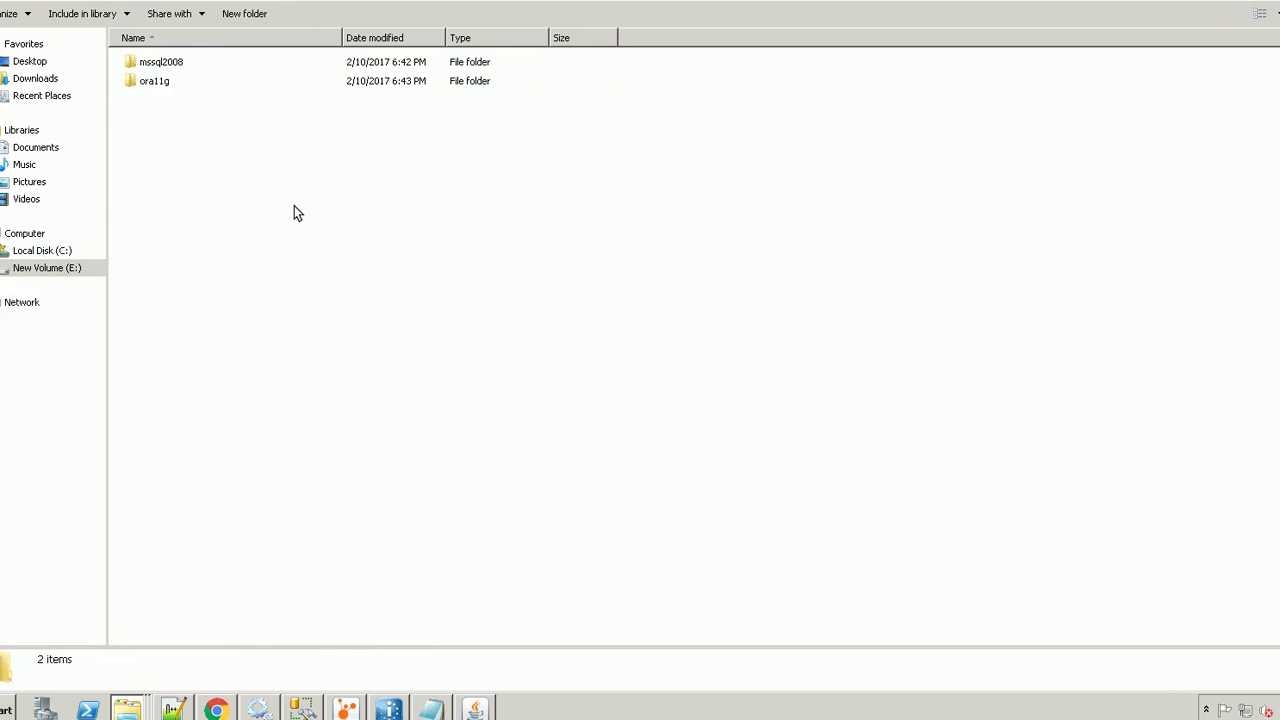
key("Down")
key("Return")
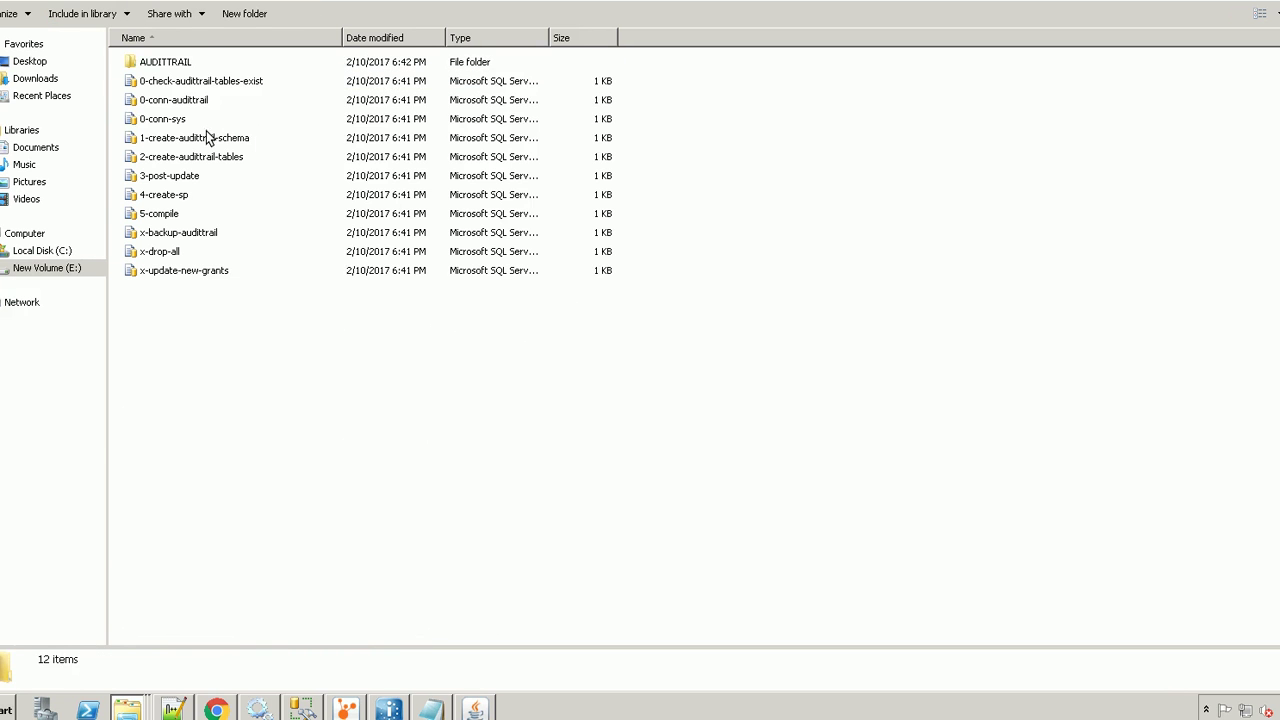
Open the 0-conn-sys script with Edit with Notepad++
left_click(231, 119)
right_click(231, 119)
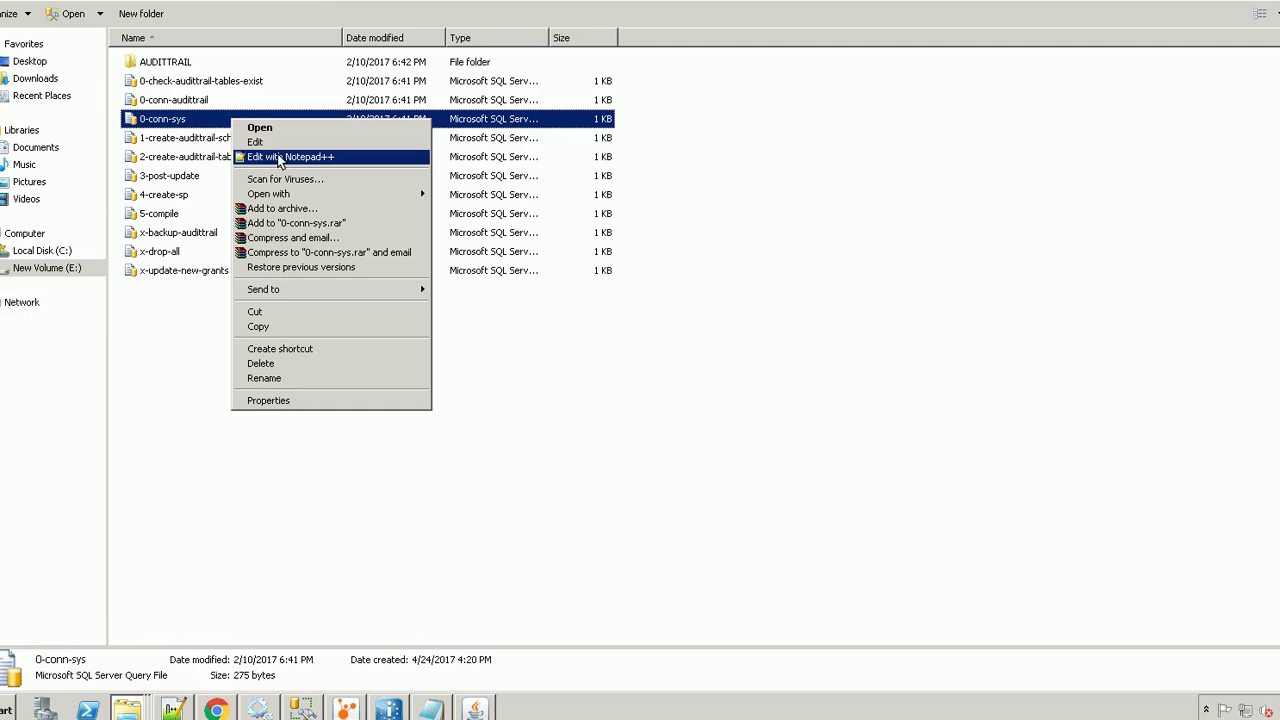
left_click(280, 157)
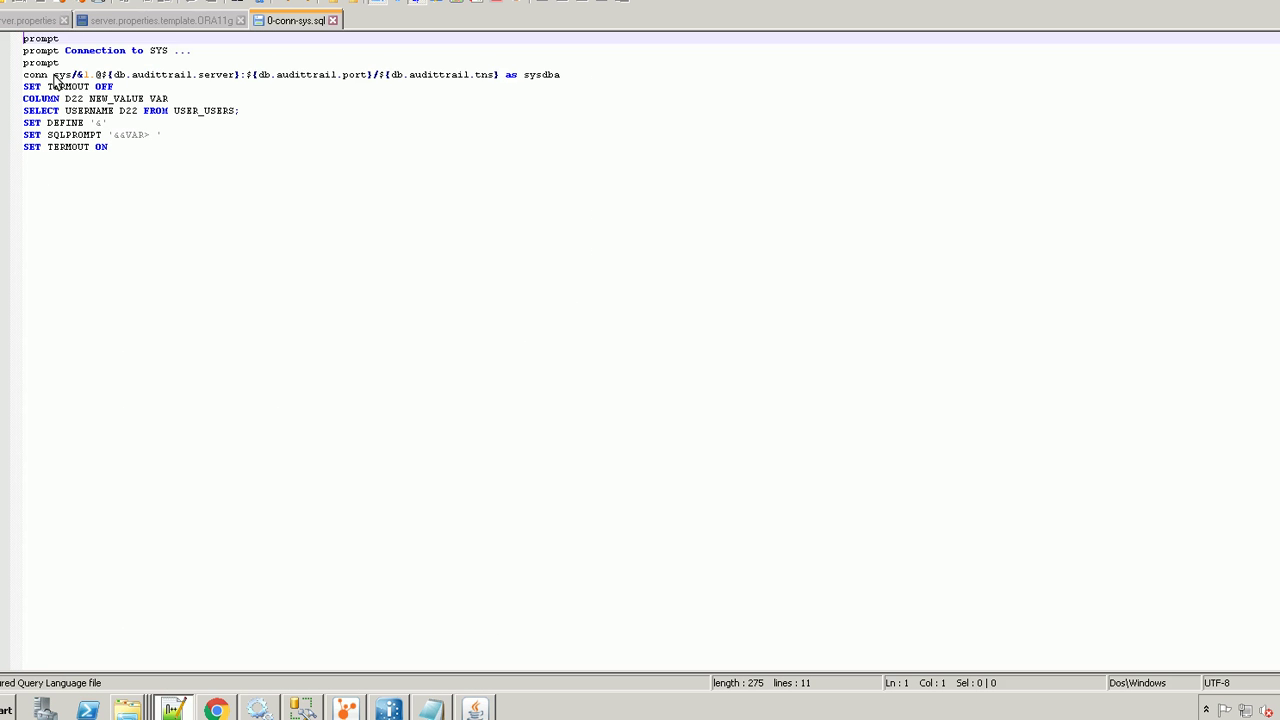
Change the user on the conn line of 0-conn-sys.sql from sys to admin
left_click_drag(54, 78, 73, 79)
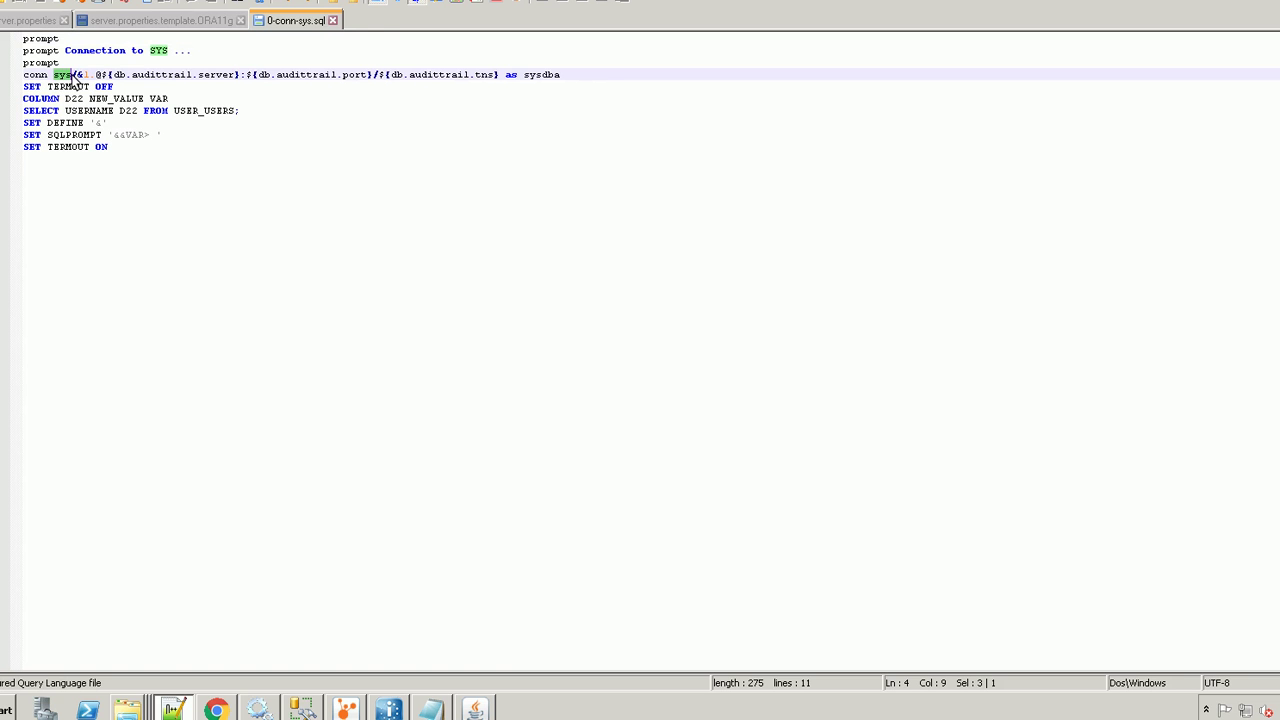
type("admin")
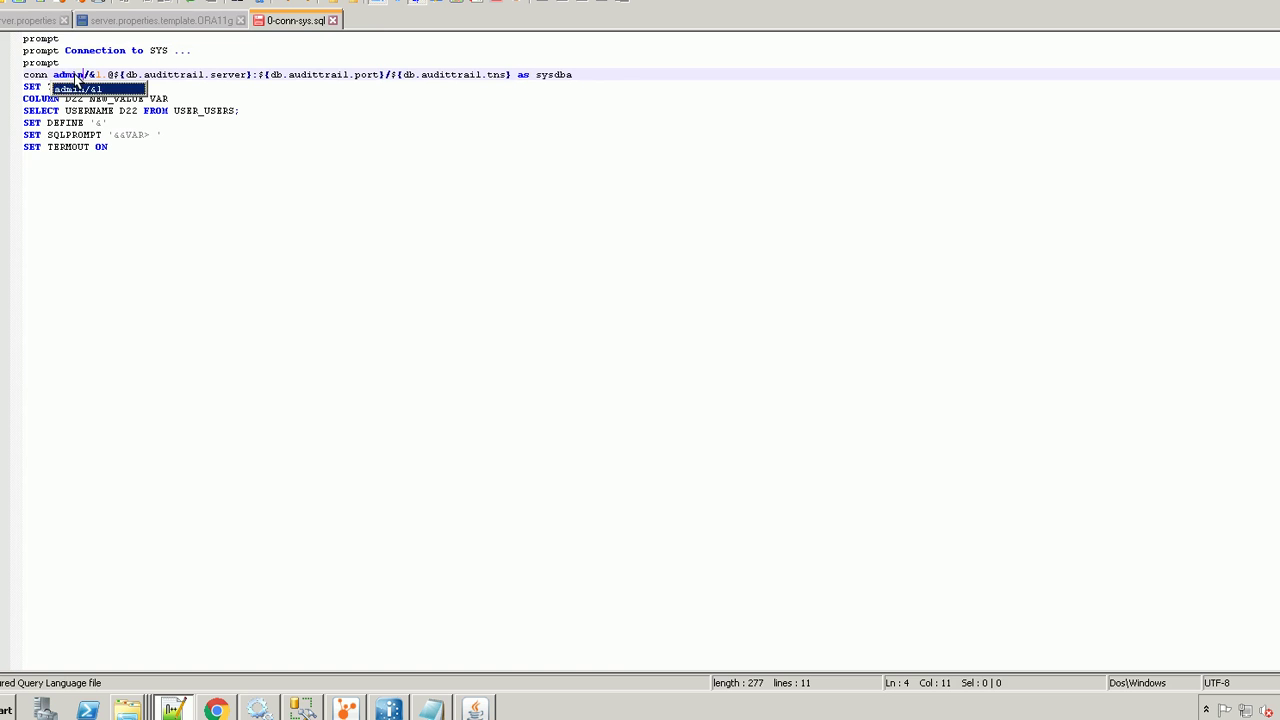
double_click(74, 74)
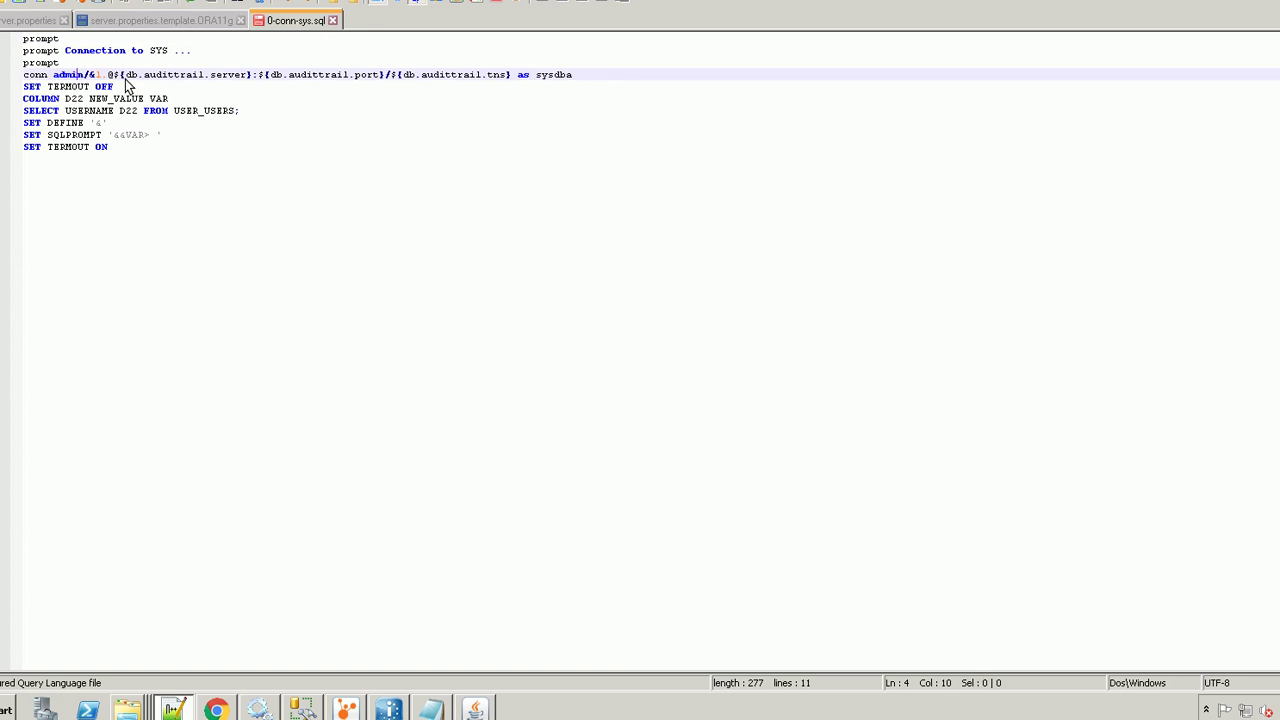
Remove the trailing ' as sysdba' clause and close 0-conn-sys.sql
left_click_drag(579, 74, 512, 75)
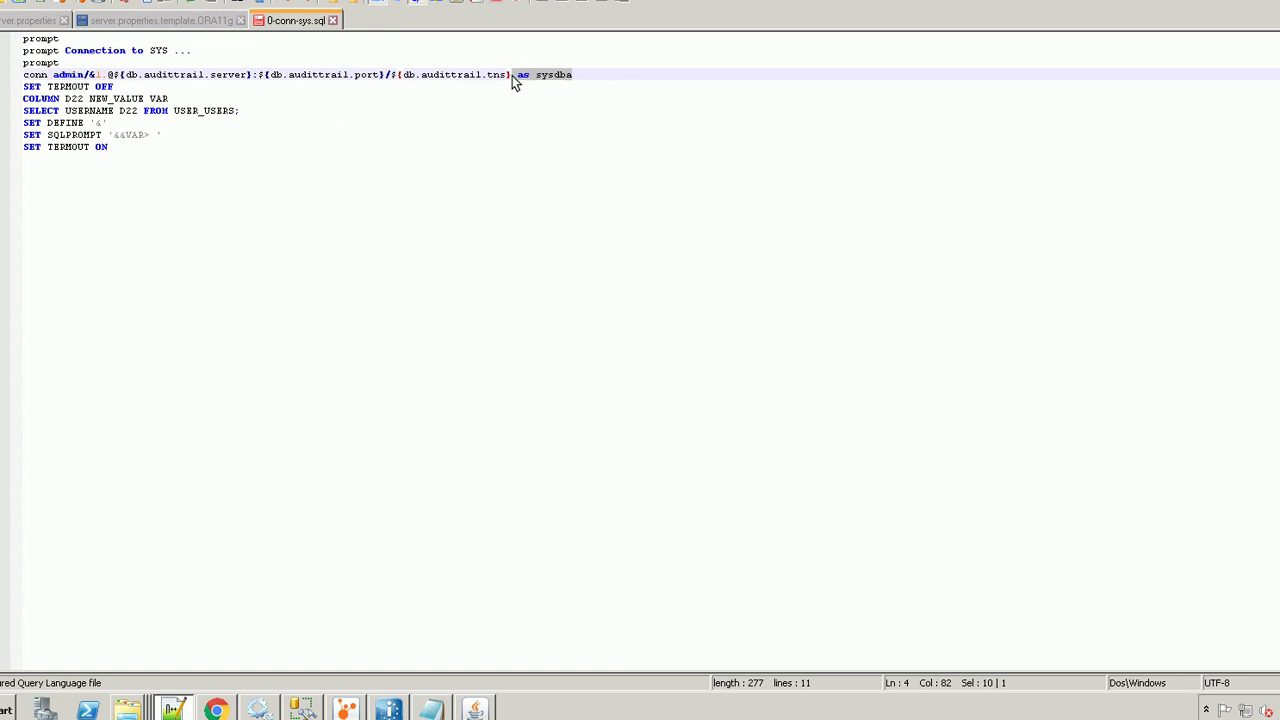
key("BackSpace")
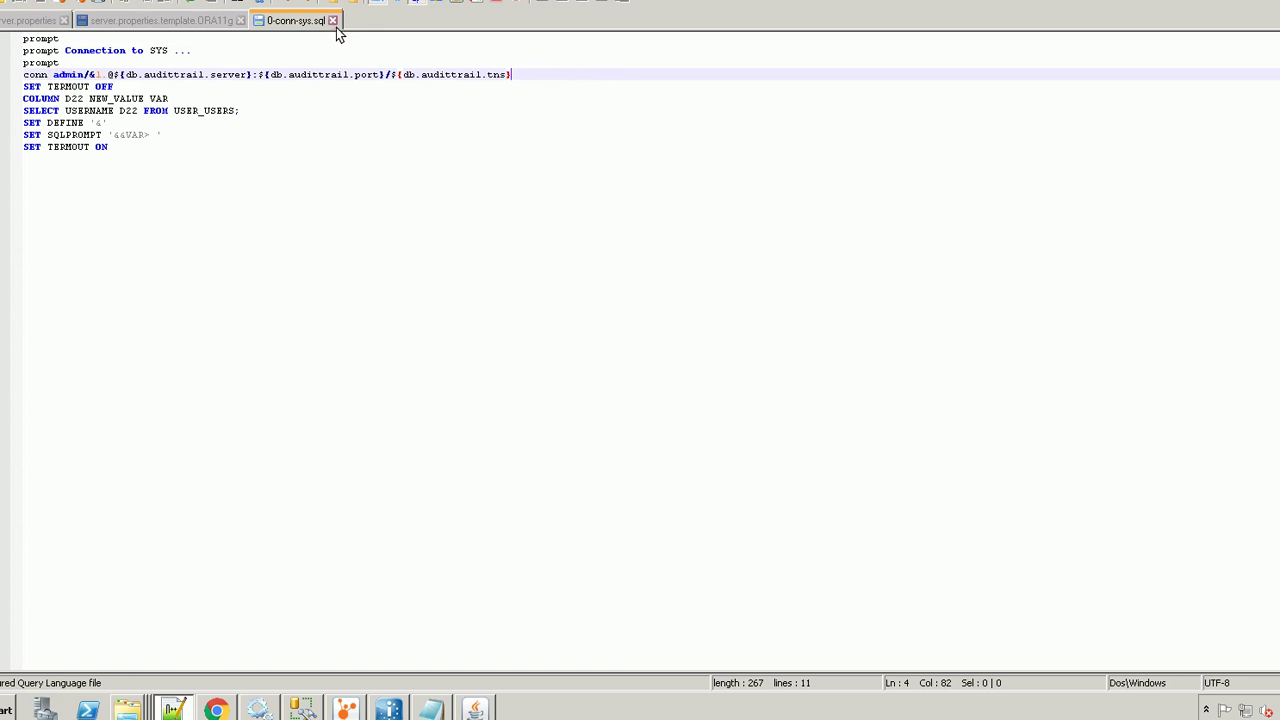
left_click(333, 20)
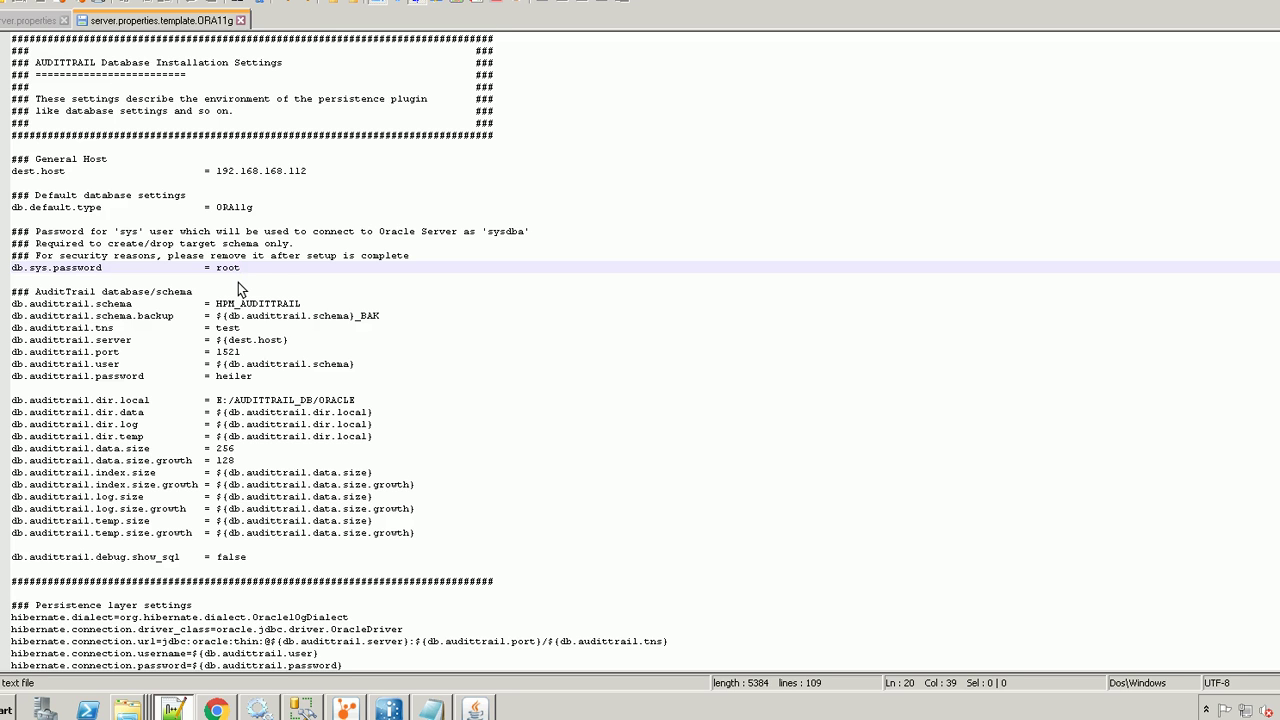
left_click_drag(241, 270, 217, 270)
double_click(127, 231)
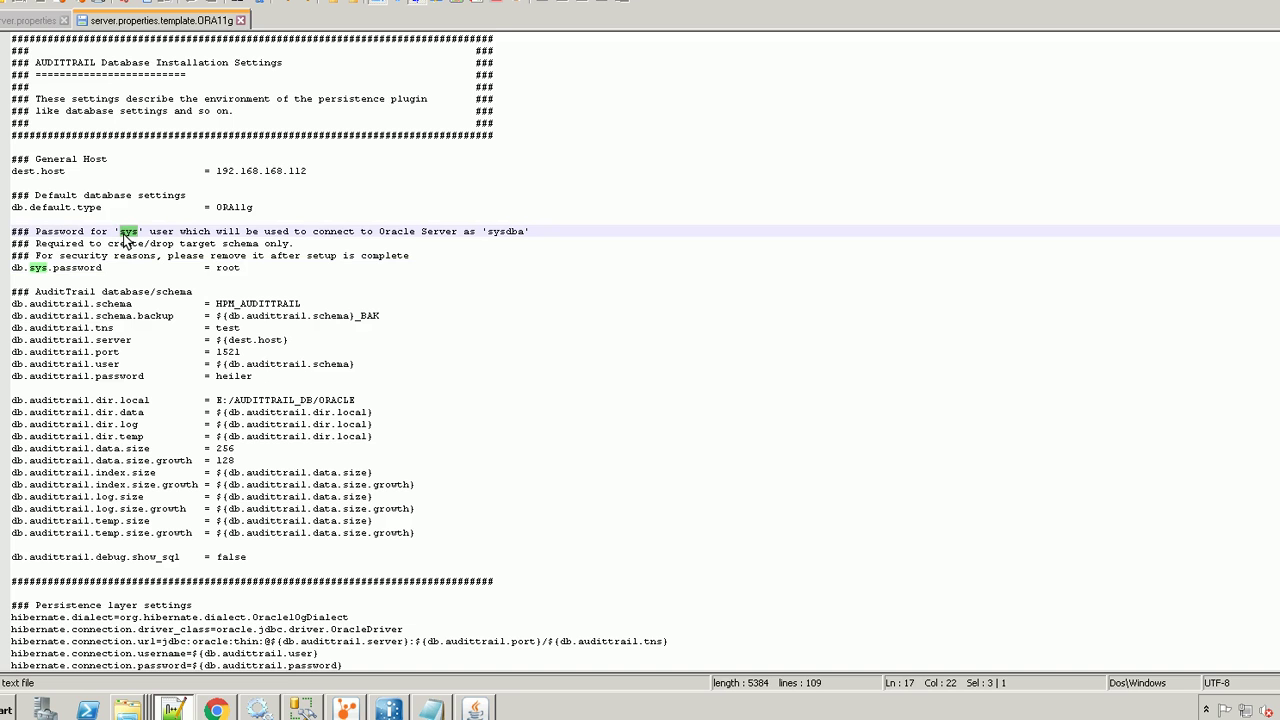